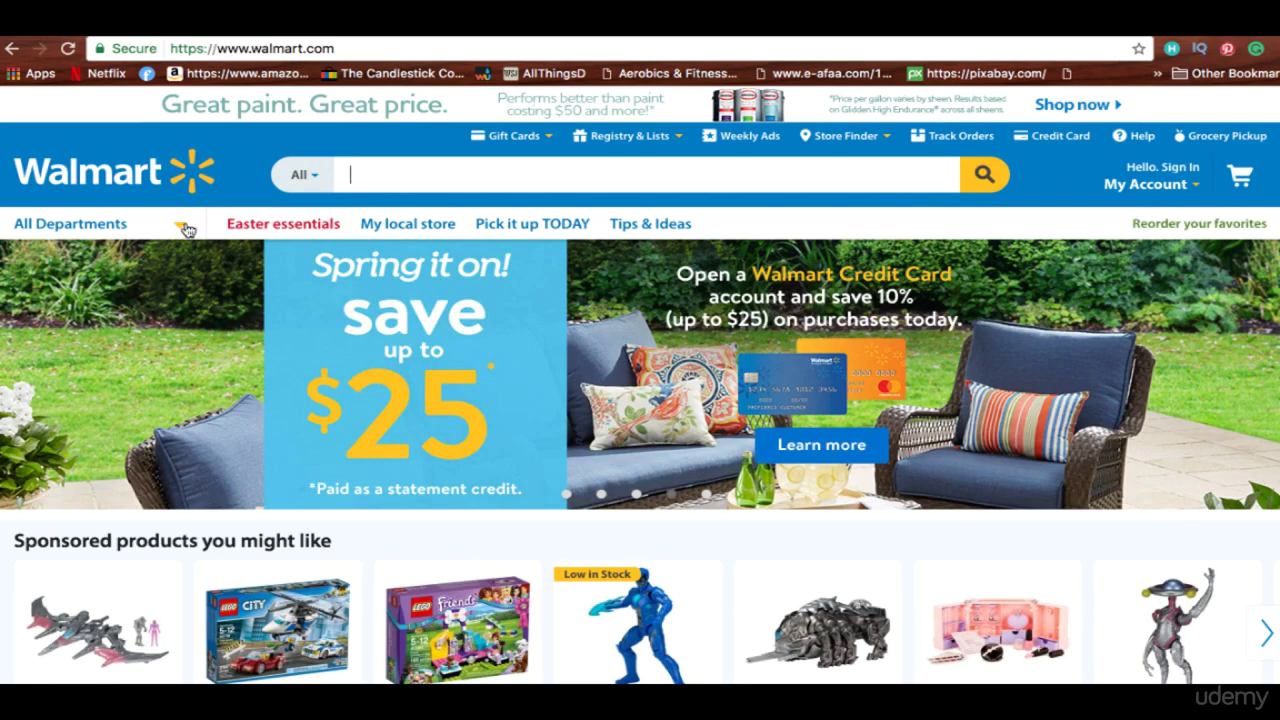
click(180, 223)
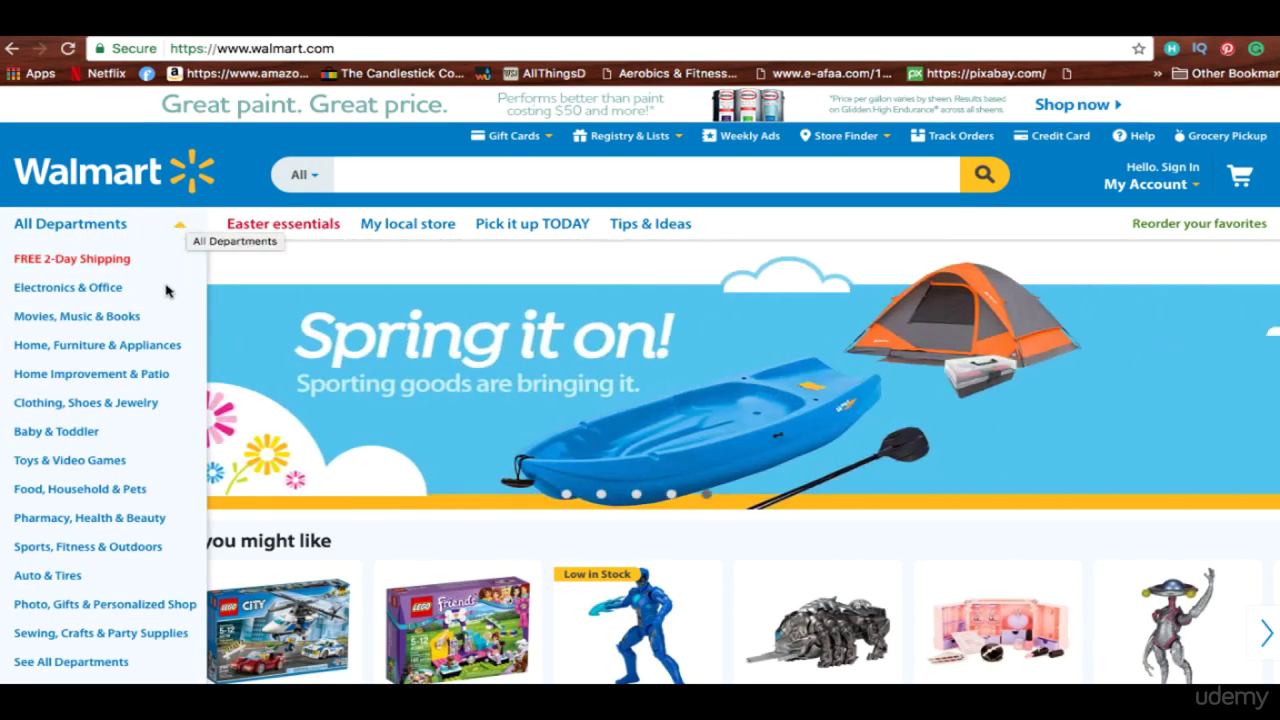
mouse_move(63, 455)
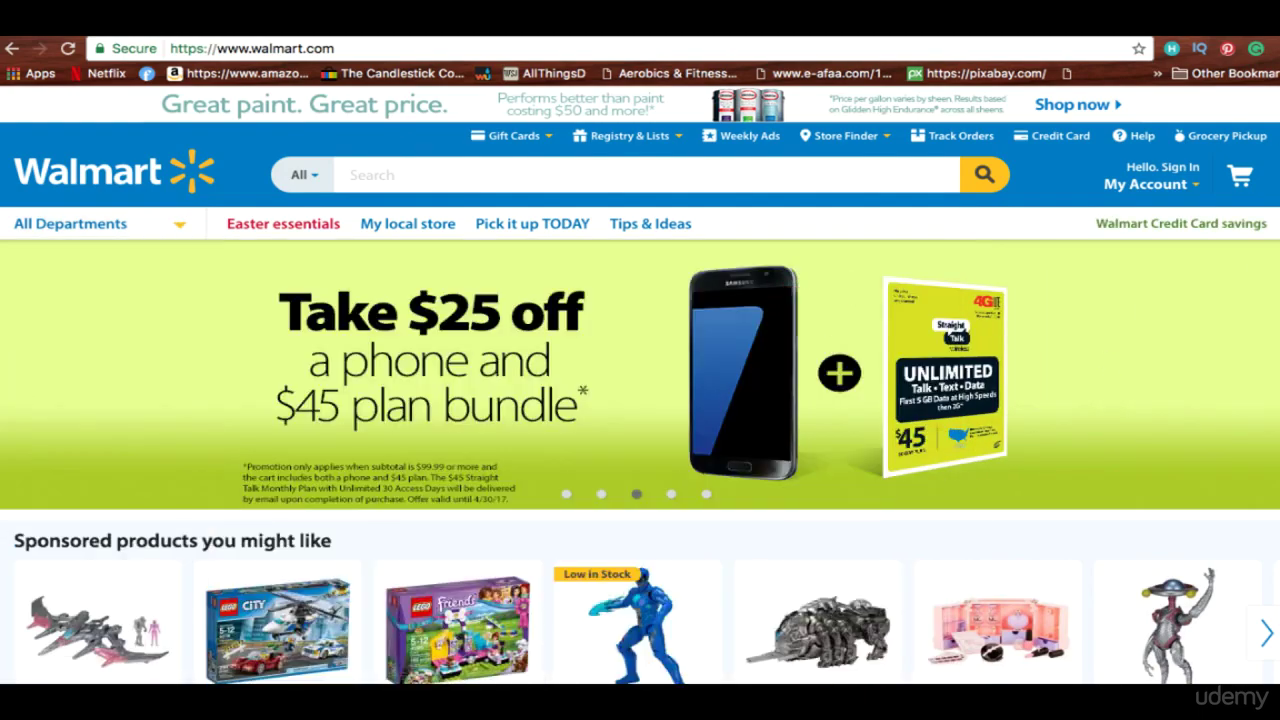
Advance the sponsored-products carousel twice and open the LEGO Friends Heartlake Pizzeria 41311 page
scroll(640, 385, down, 5)
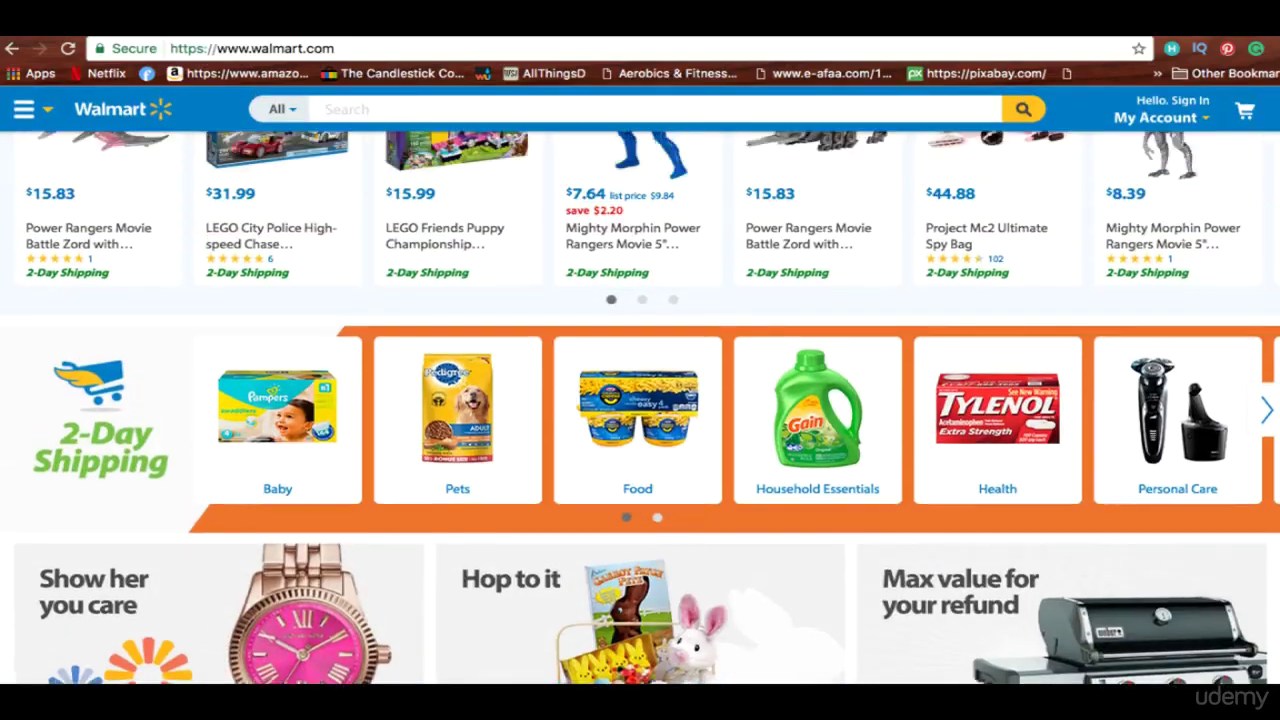
scroll(240, 385, up, 2)
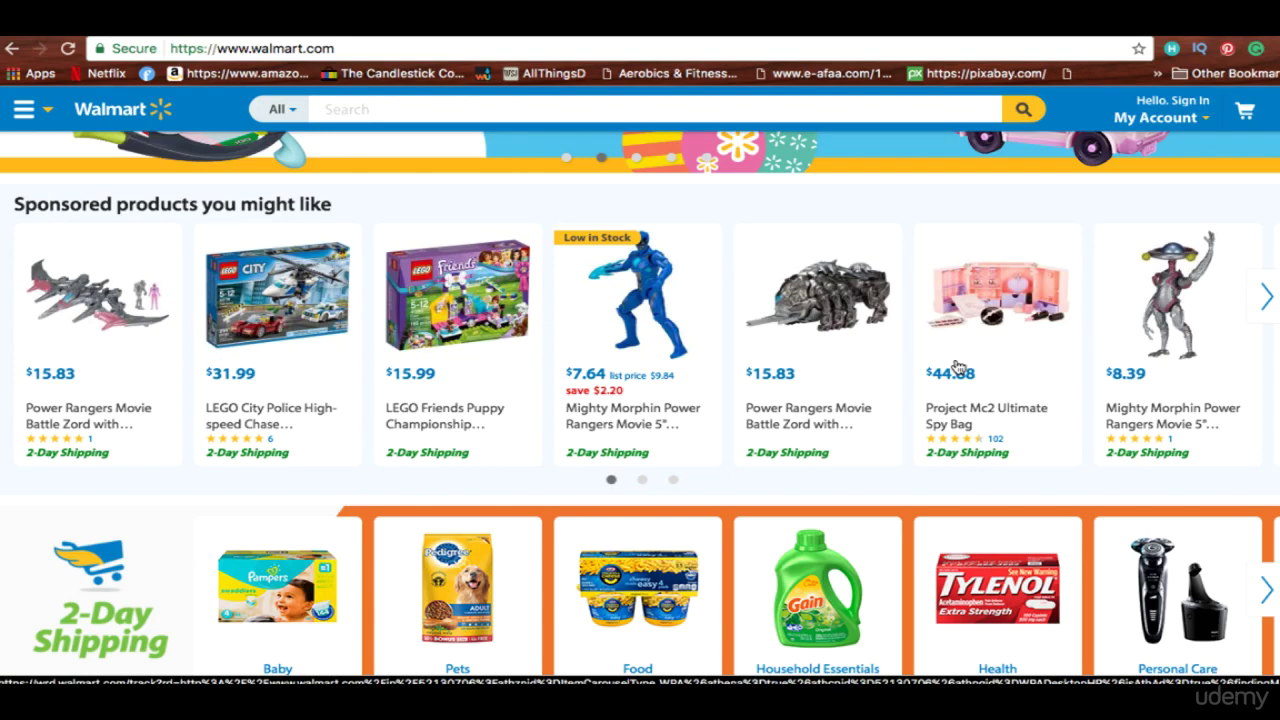
click(1262, 300)
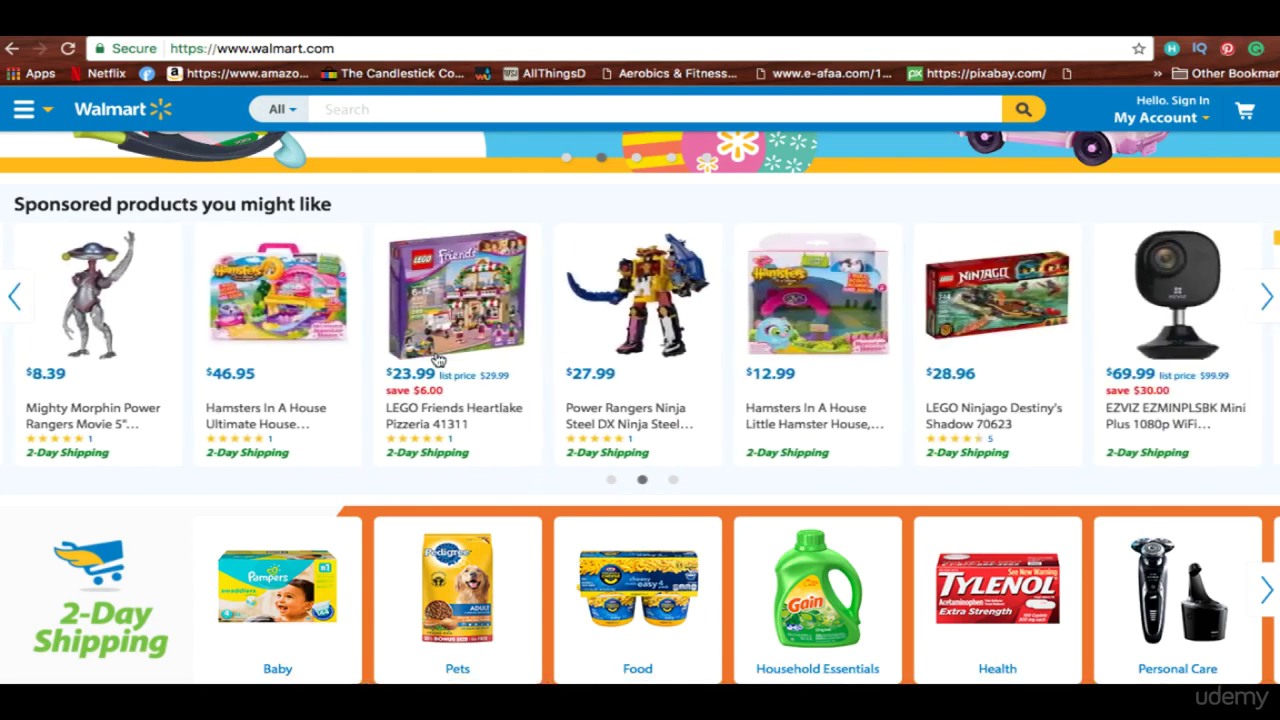
click(1266, 300)
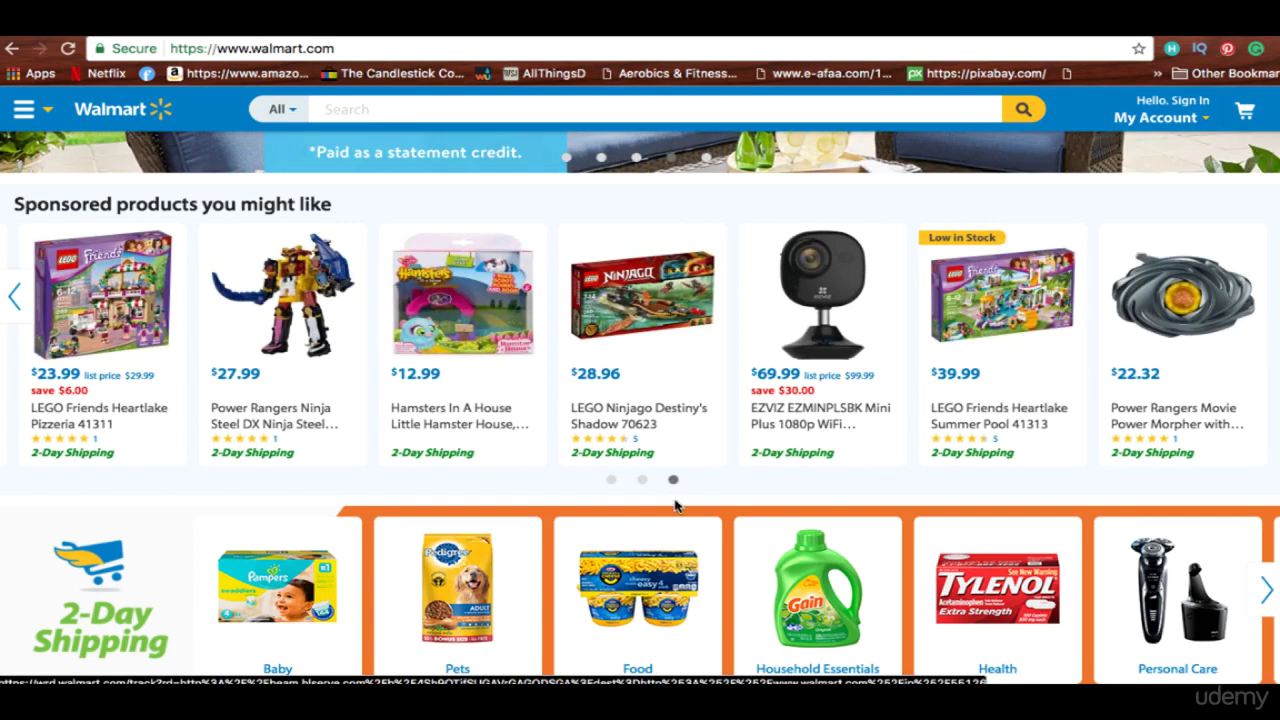
click(118, 380)
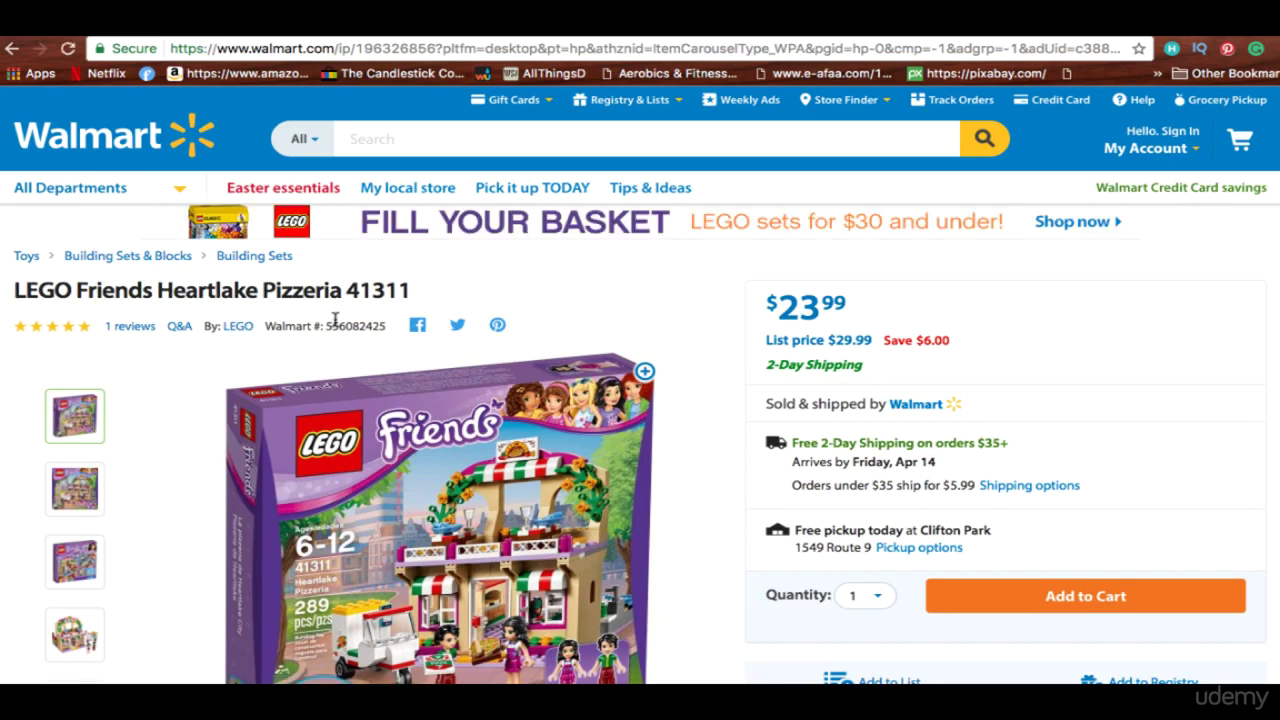
Search Walmart for 'lego' and scroll through the 6,456 results
click(692, 141)
text(lego)
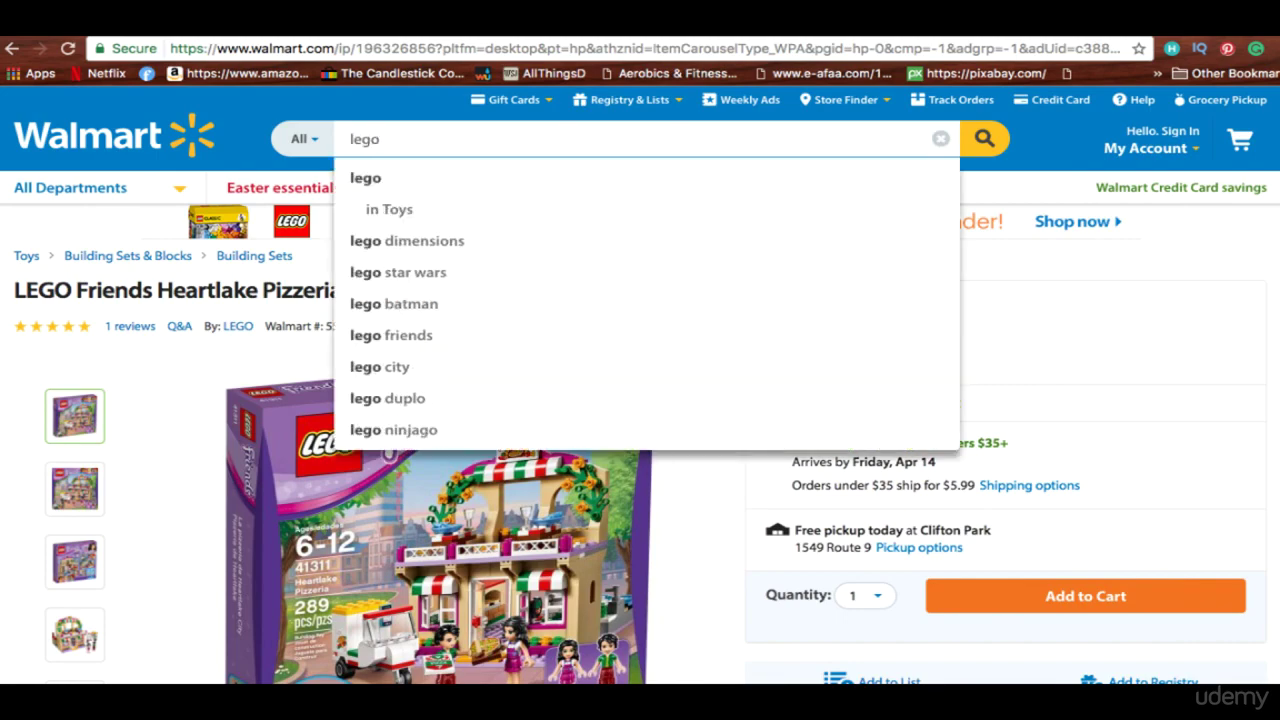
key(Return)
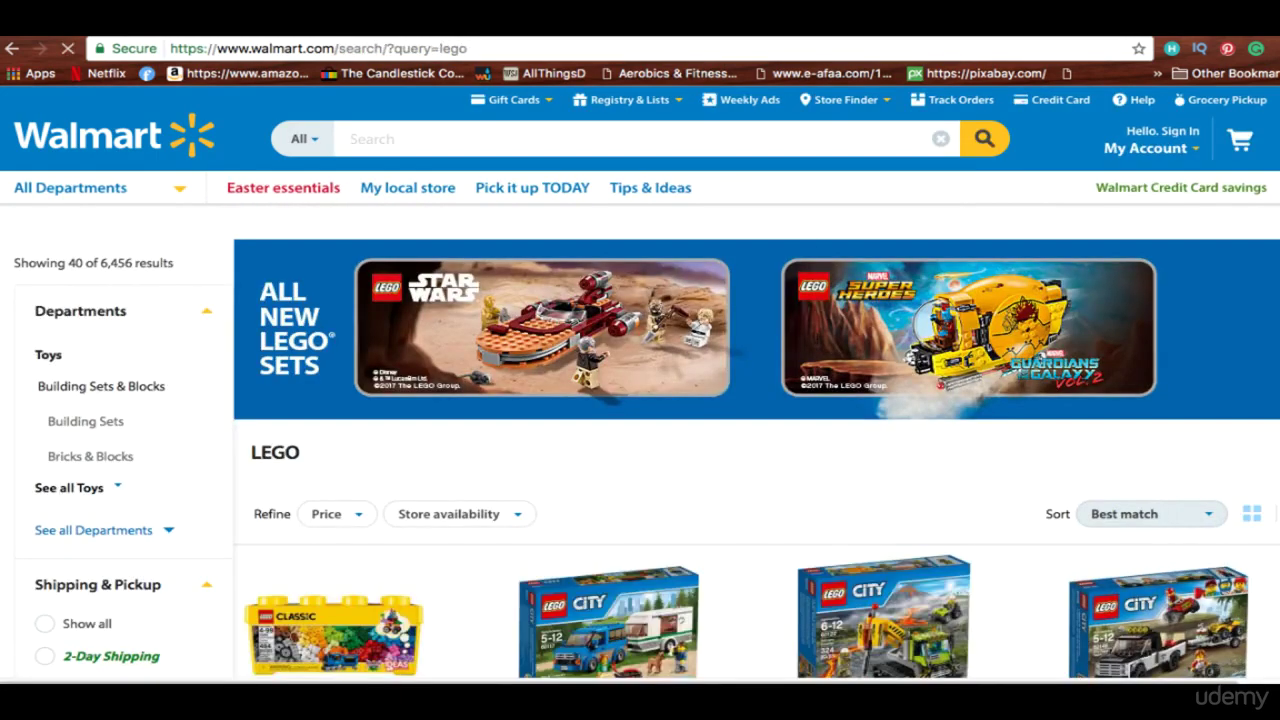
scroll(640, 400, down, 5)
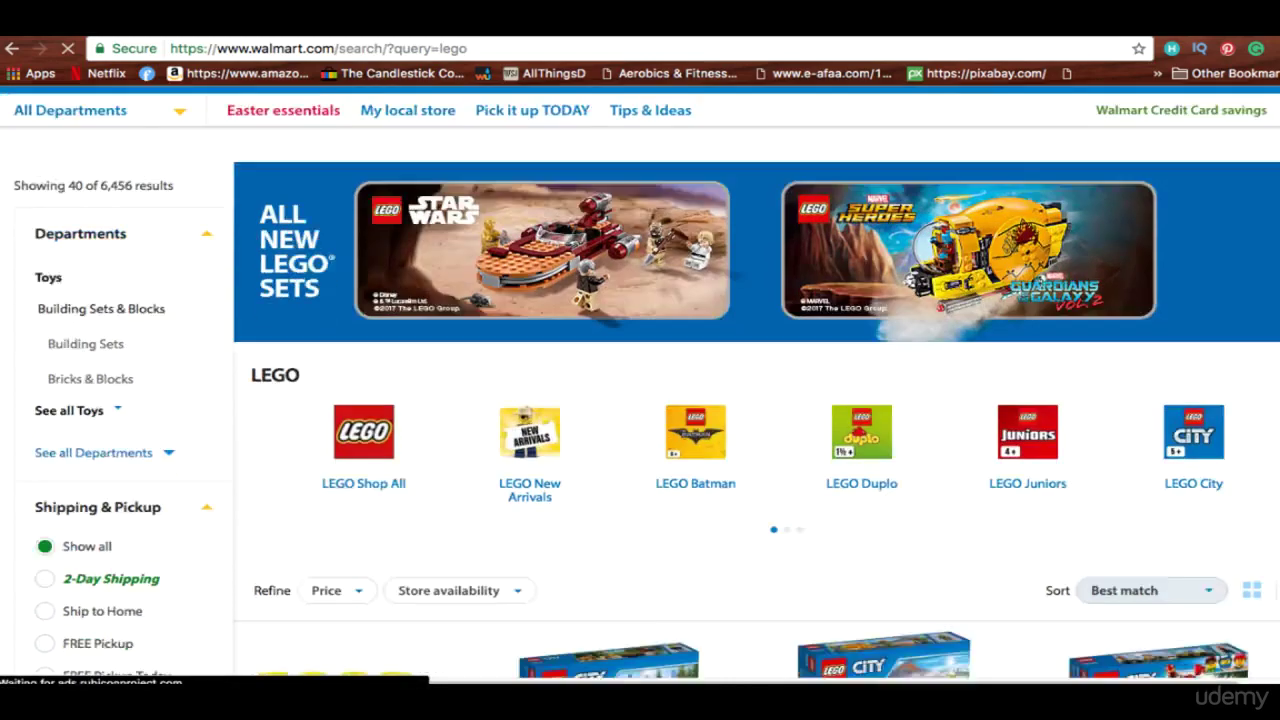
scroll(640, 400, down, 6)
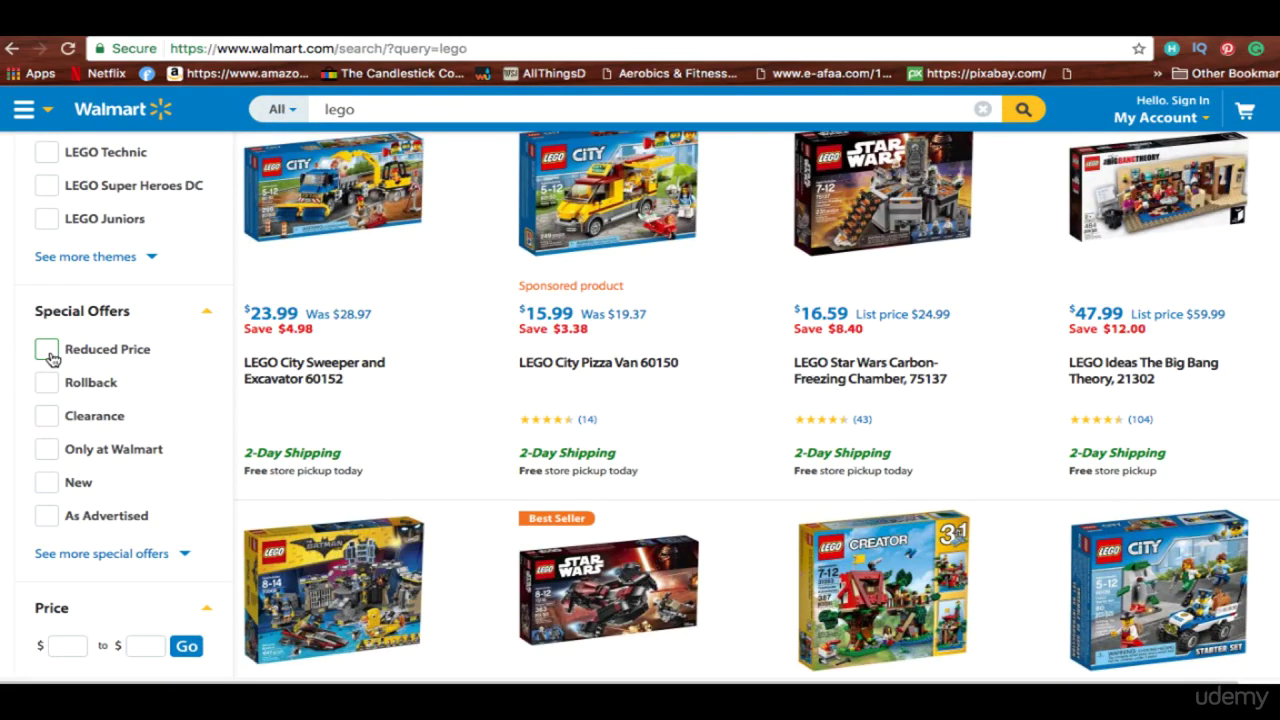
Filter the lego results to Clearance and highlight the Santas Workshop and Hulk Buster (79.99) prices
click(46, 418)
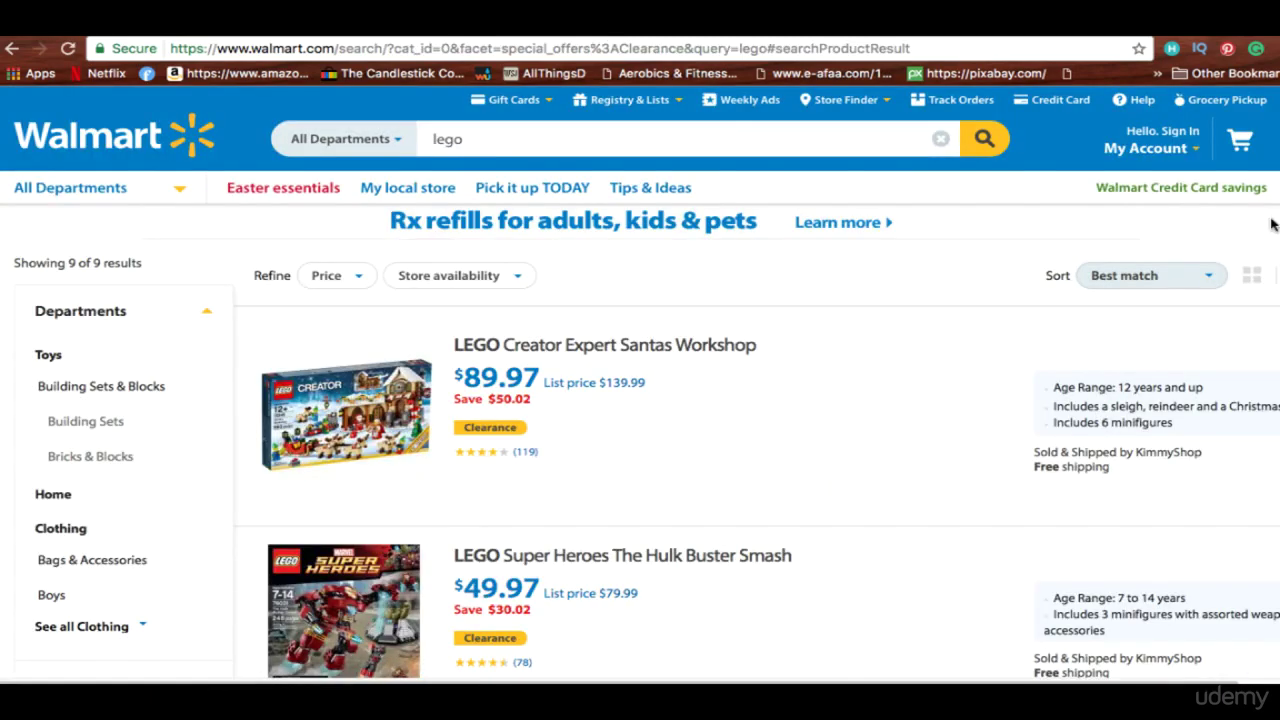
scroll(335, 290, down, 3)
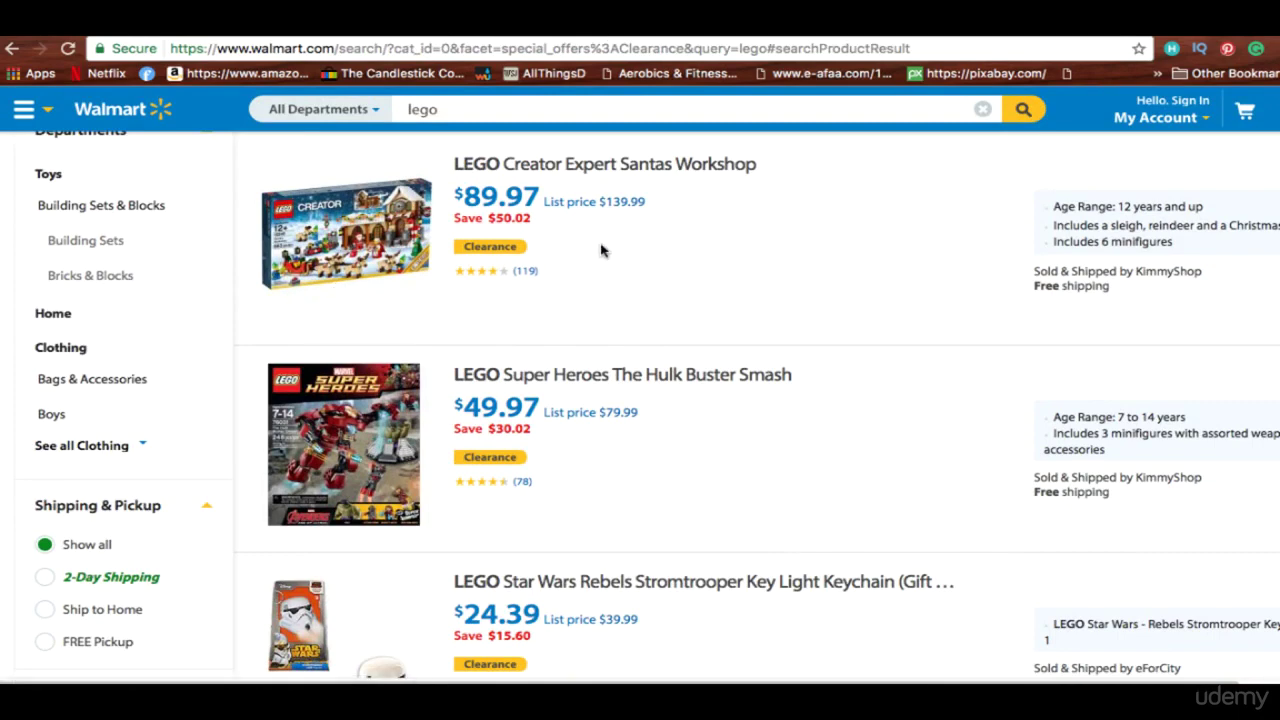
drag(614, 202, 628, 202)
drag(640, 413, 603, 413)
Copy the LEGO Super Heroes The Hulk Buster Smash title and focus the Trends topic search
scroll(640, 400, down, 4)
scroll(640, 400, up, 2)
scroll(640, 400, up, 2)
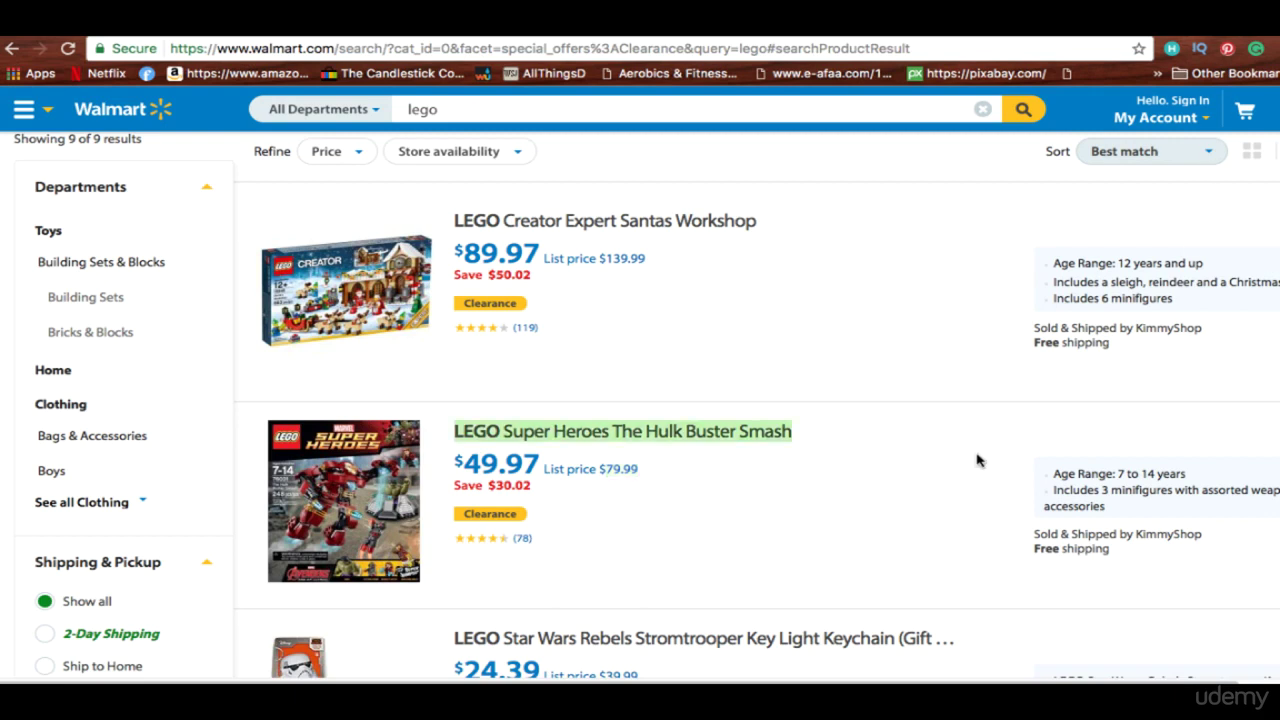
right_click(128, 42)
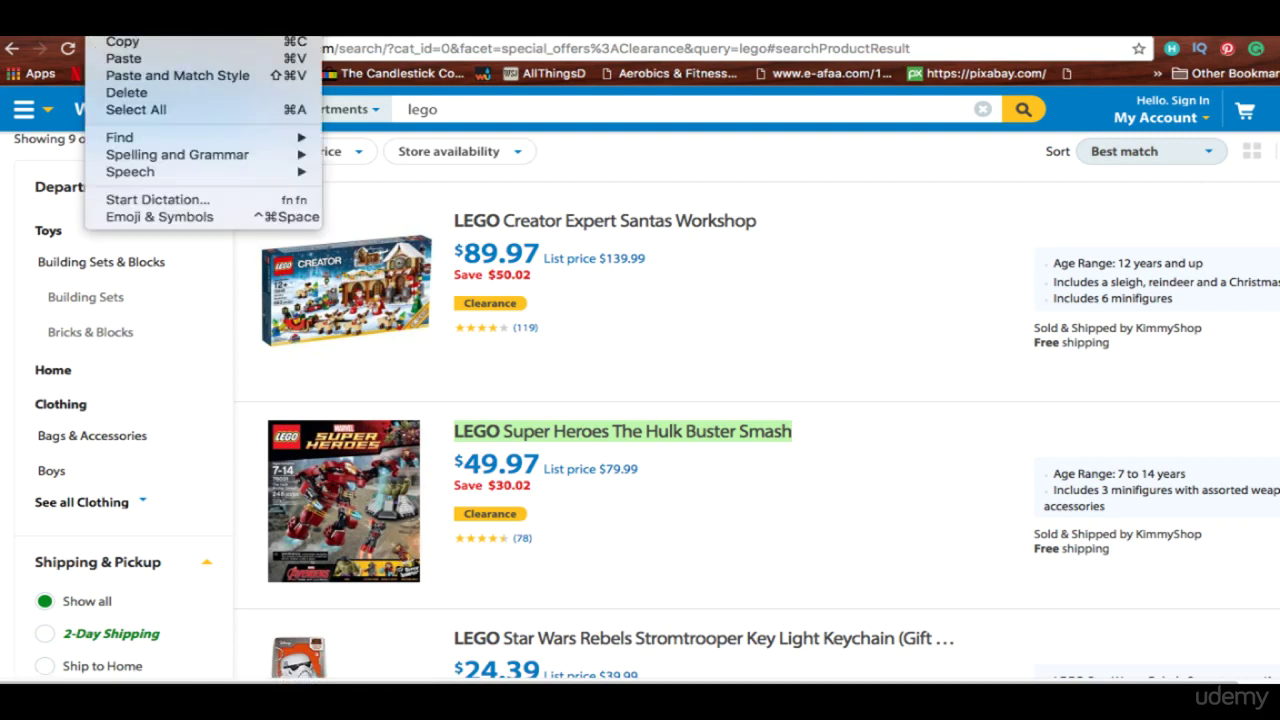
click(129, 41)
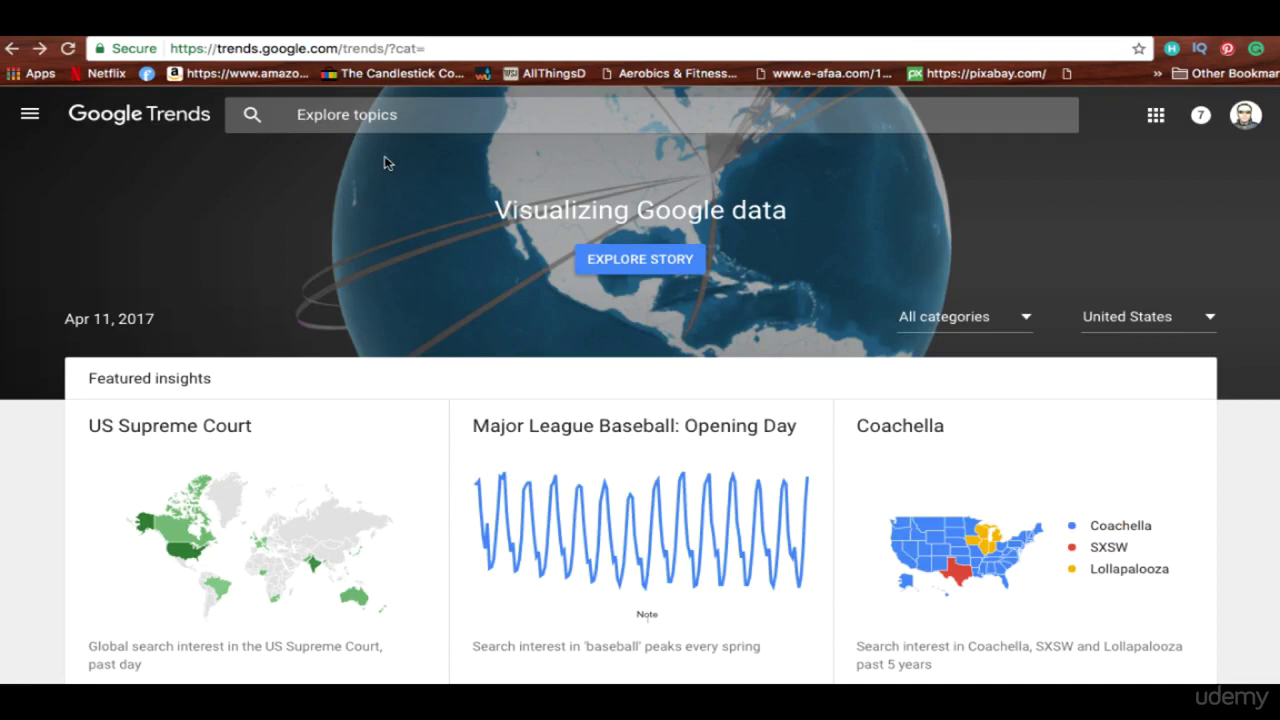
click(370, 119)
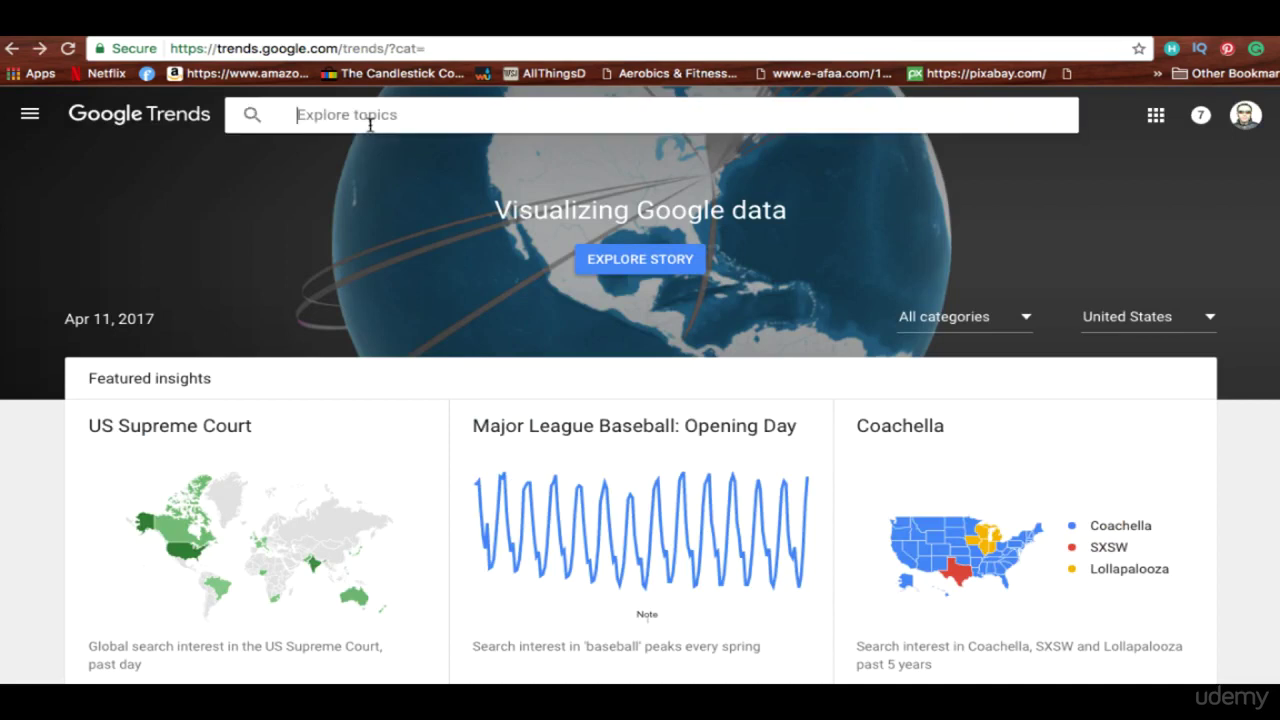
Paste the Hulk Buster title into Trends and trim it to 'LEGO Super Heroes Hulk Buster Smash'
right_click(368, 118)
click(406, 207)
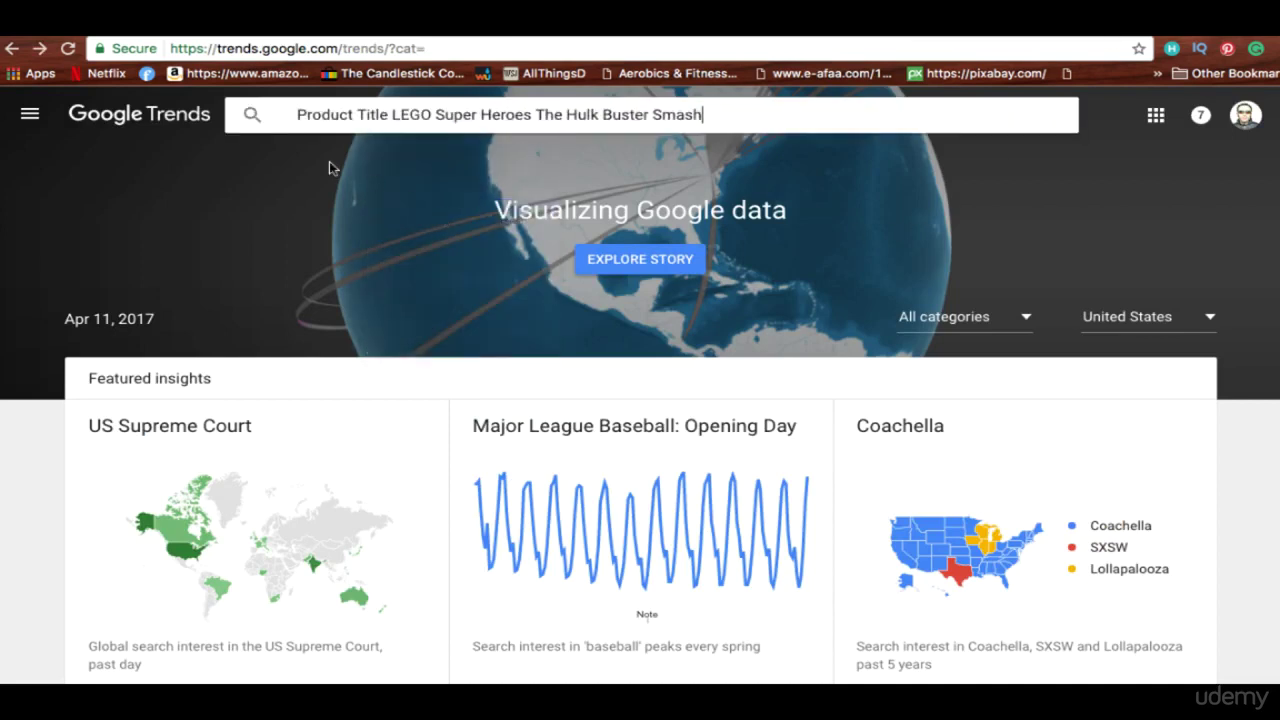
click(619, 167)
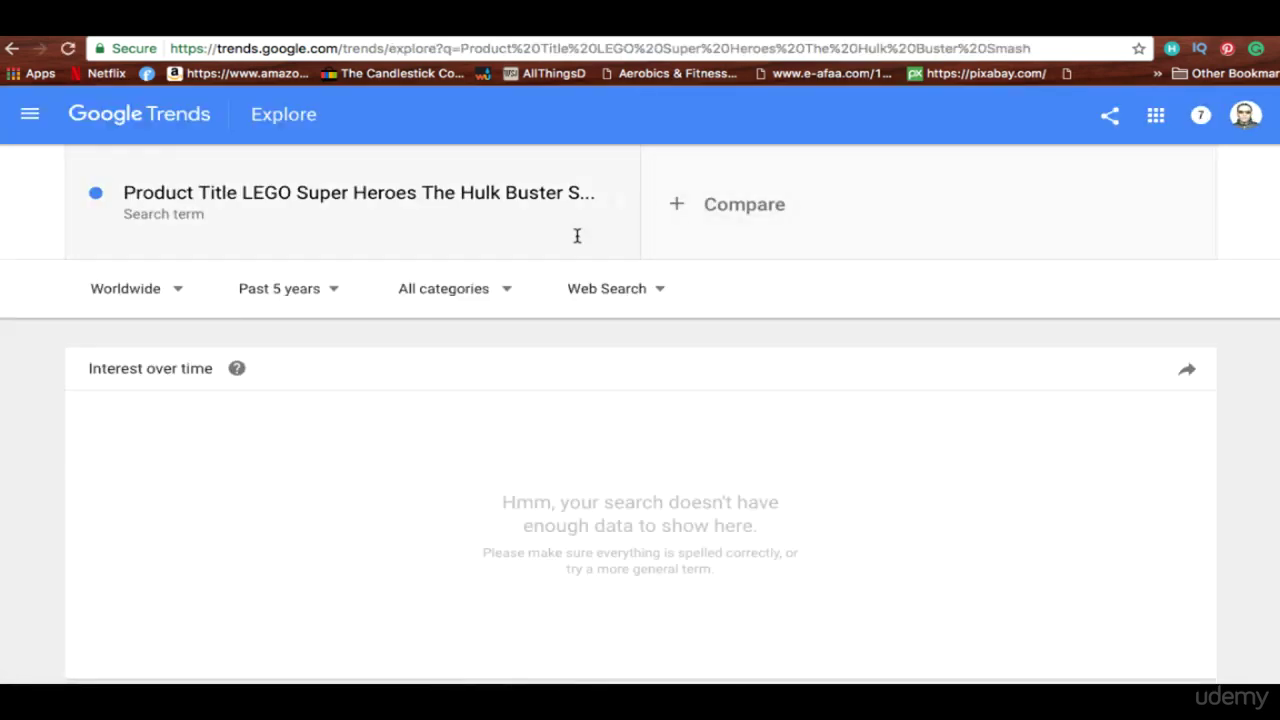
click(310, 194)
click(244, 200)
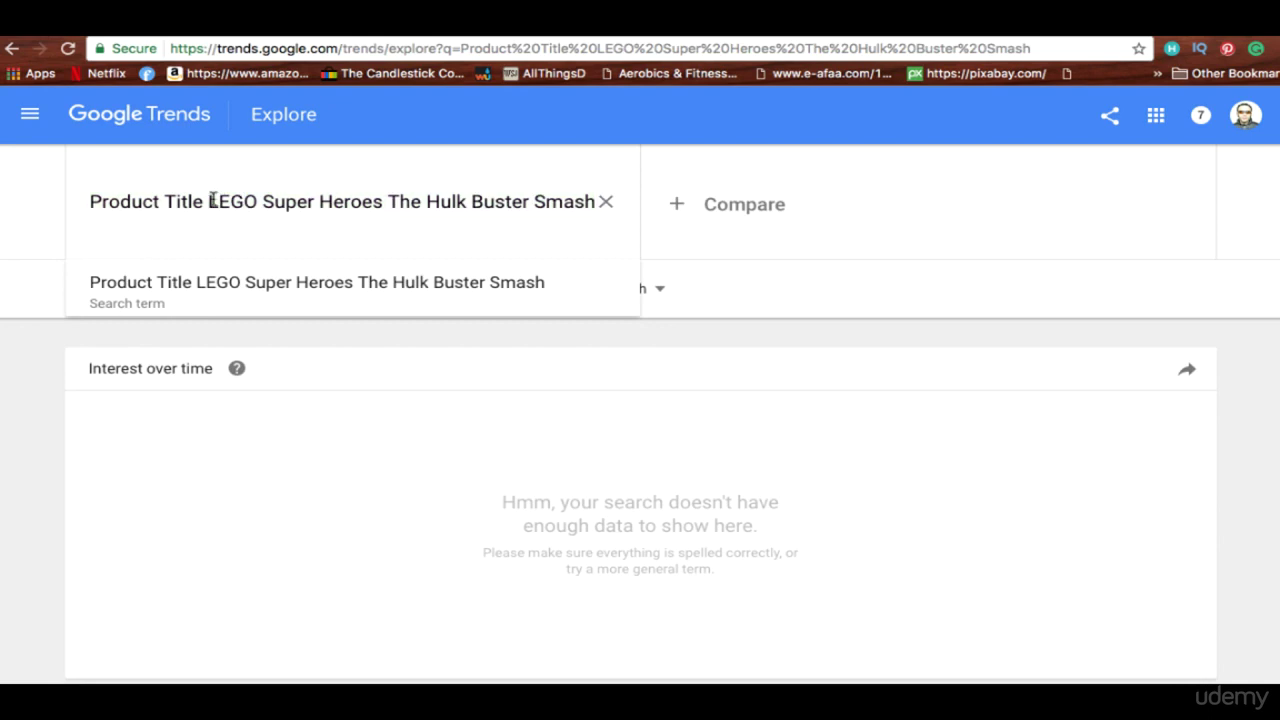
drag(209, 200, 23, 200)
key(BackSpace)
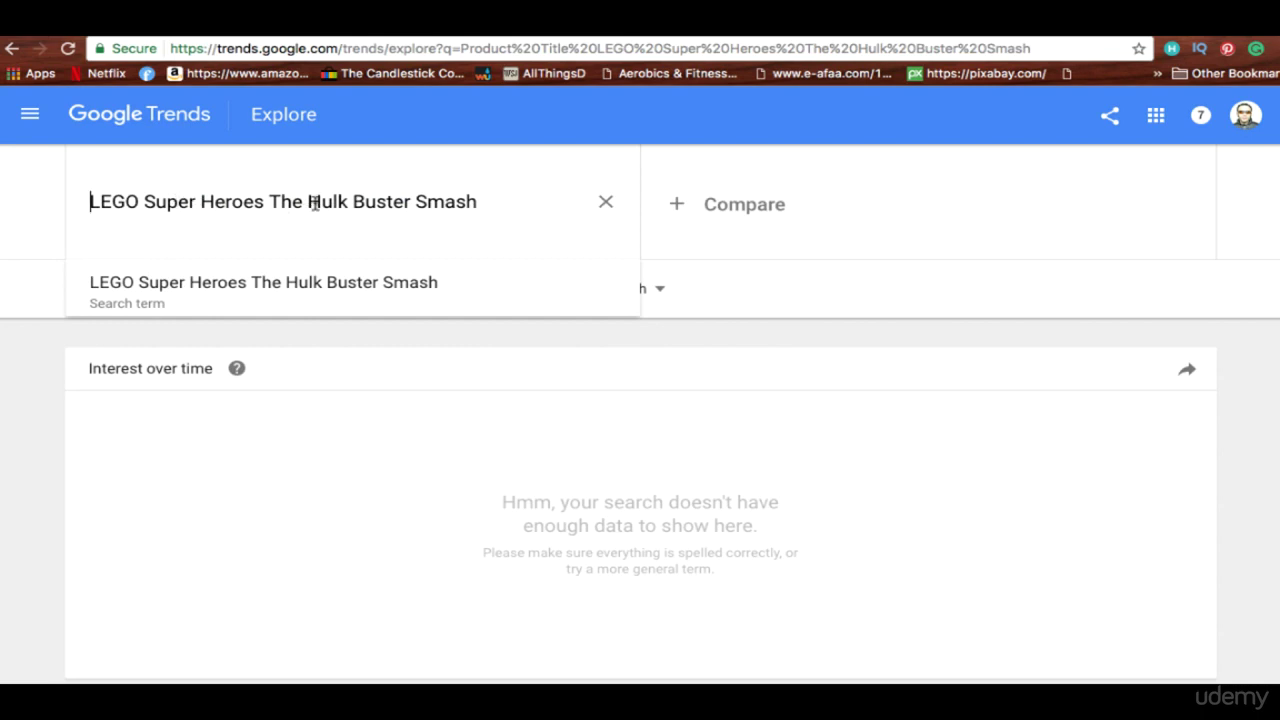
drag(272, 203, 306, 203)
key(BackSpace)
click(443, 205)
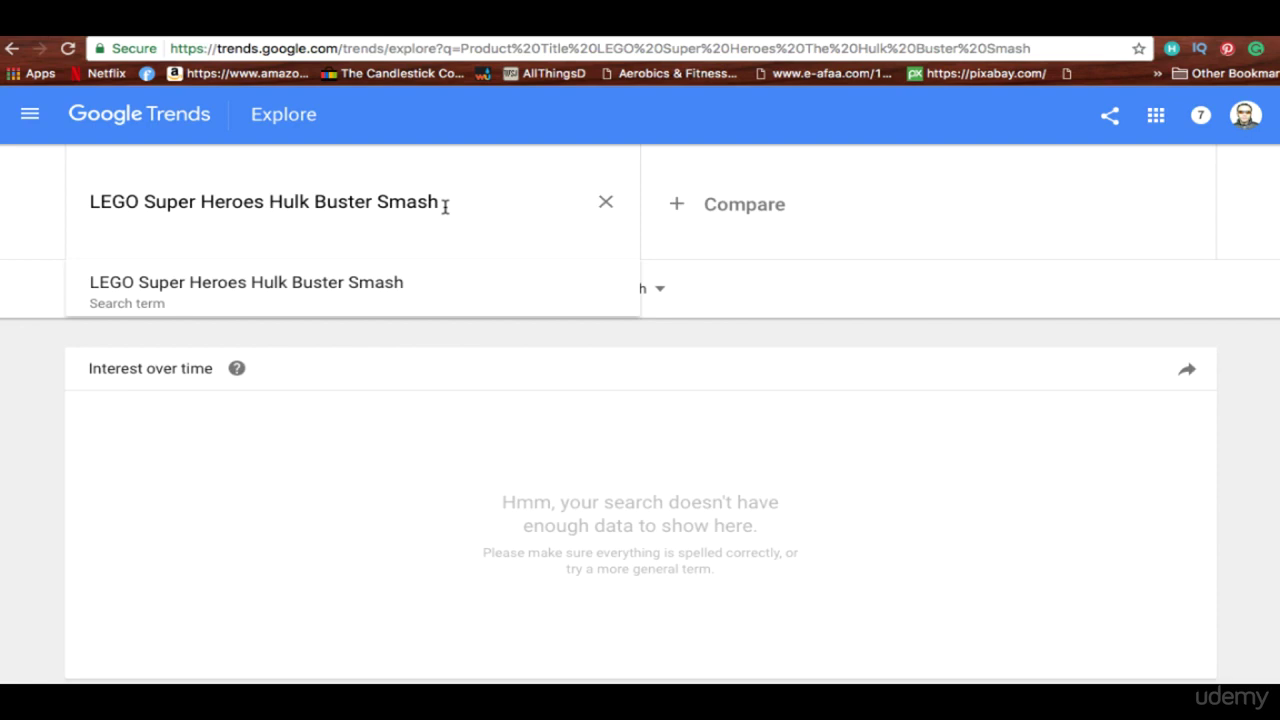
key(Return)
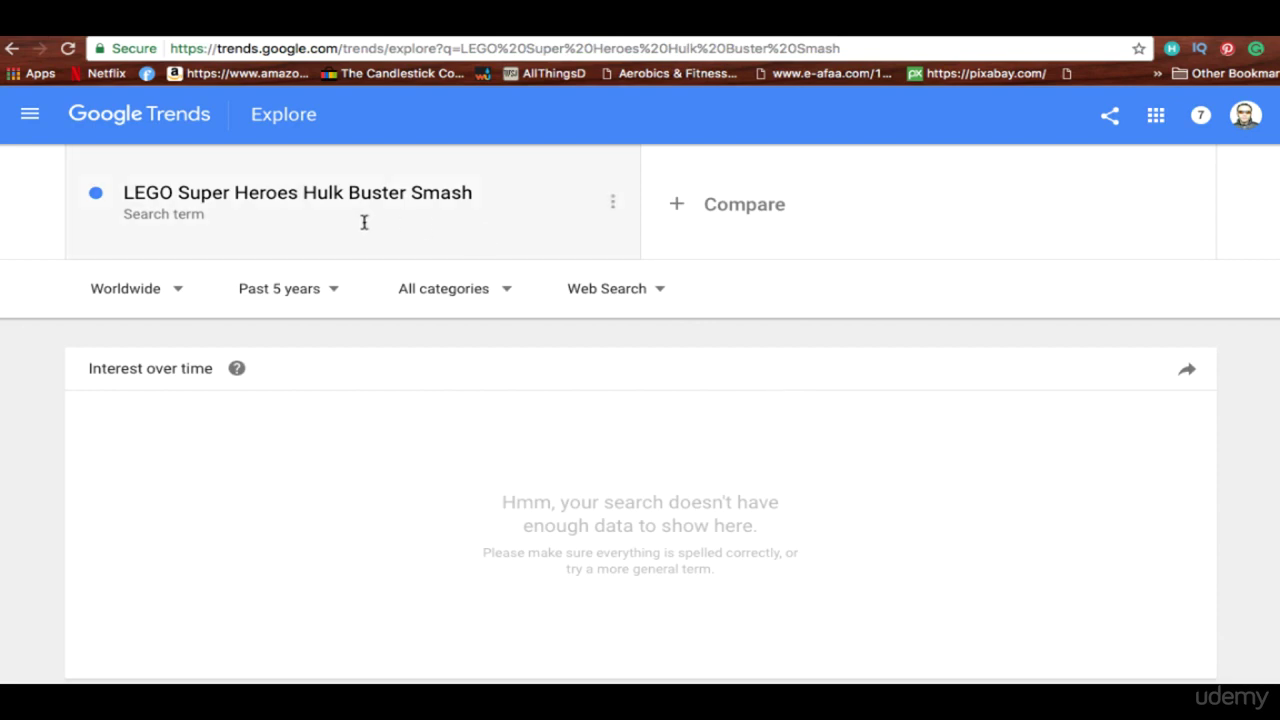
Shorten the search term to 'LEGO Super Heroes' and chart it
click(309, 193)
drag(270, 200, 517, 223)
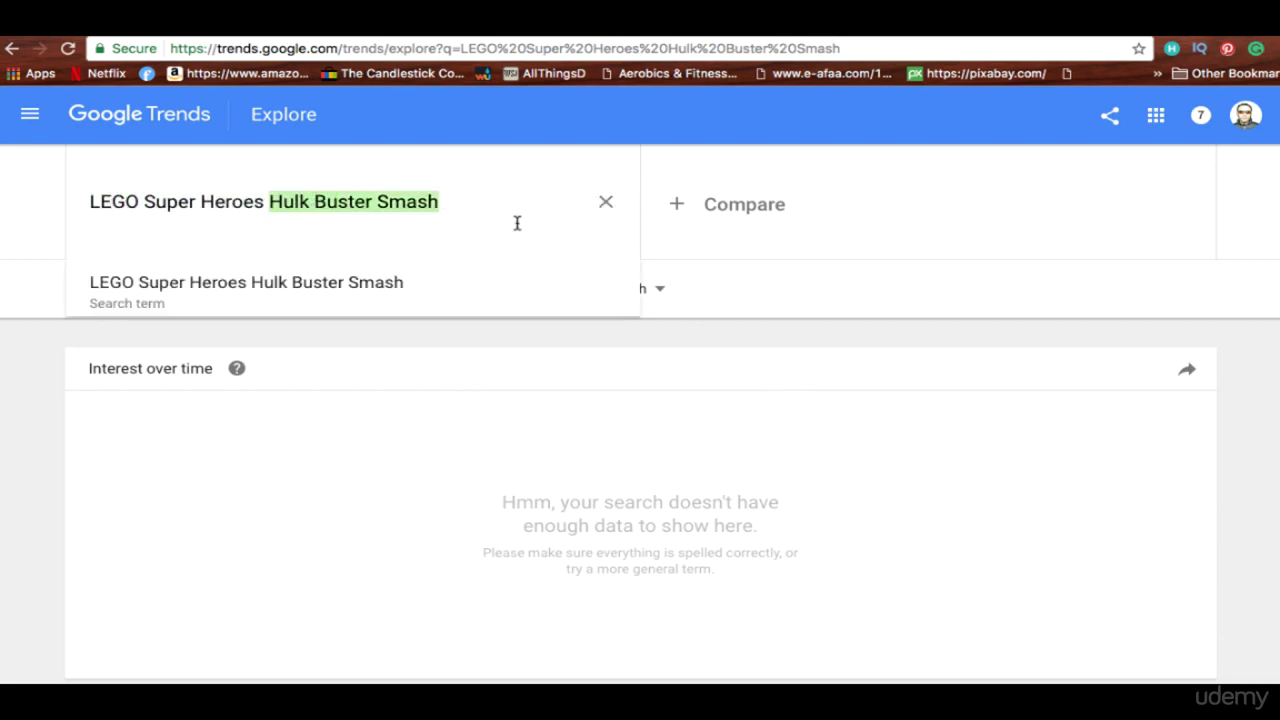
key(BackSpace)
key(Return)
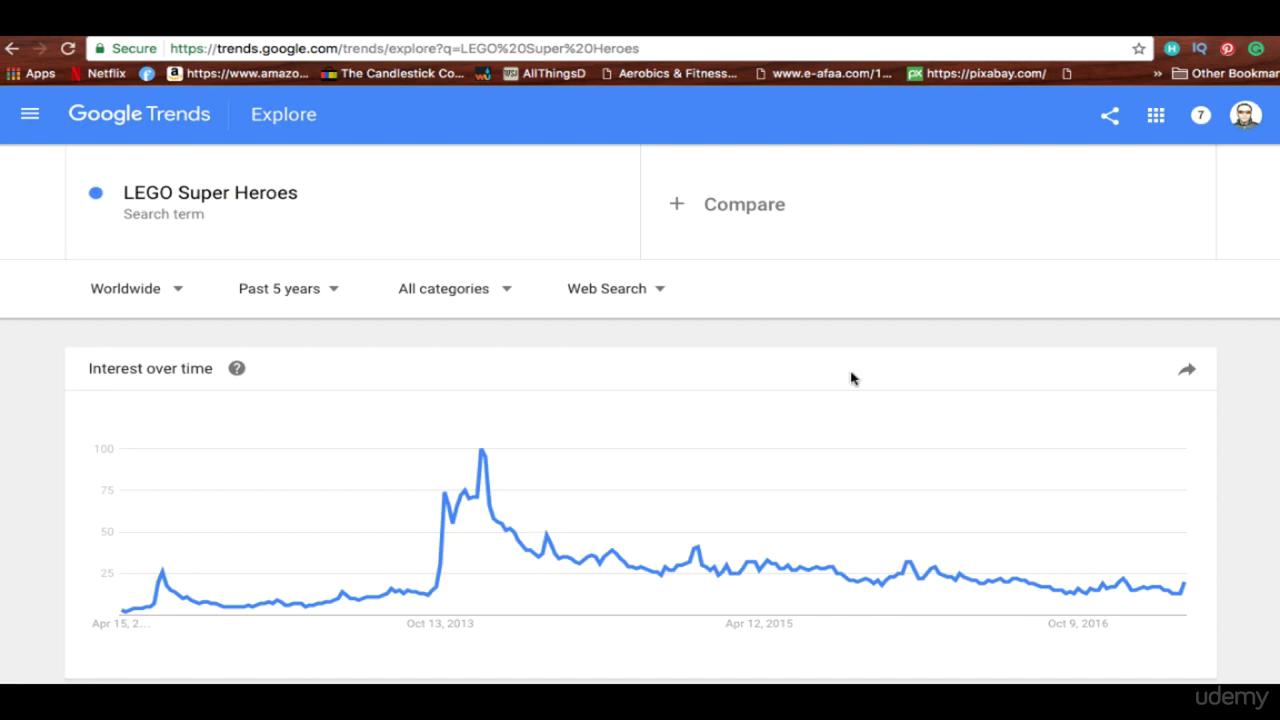
Switch the LEGO Super Heroes chart to 2004 - present, leaving the search term unchanged
click(309, 305)
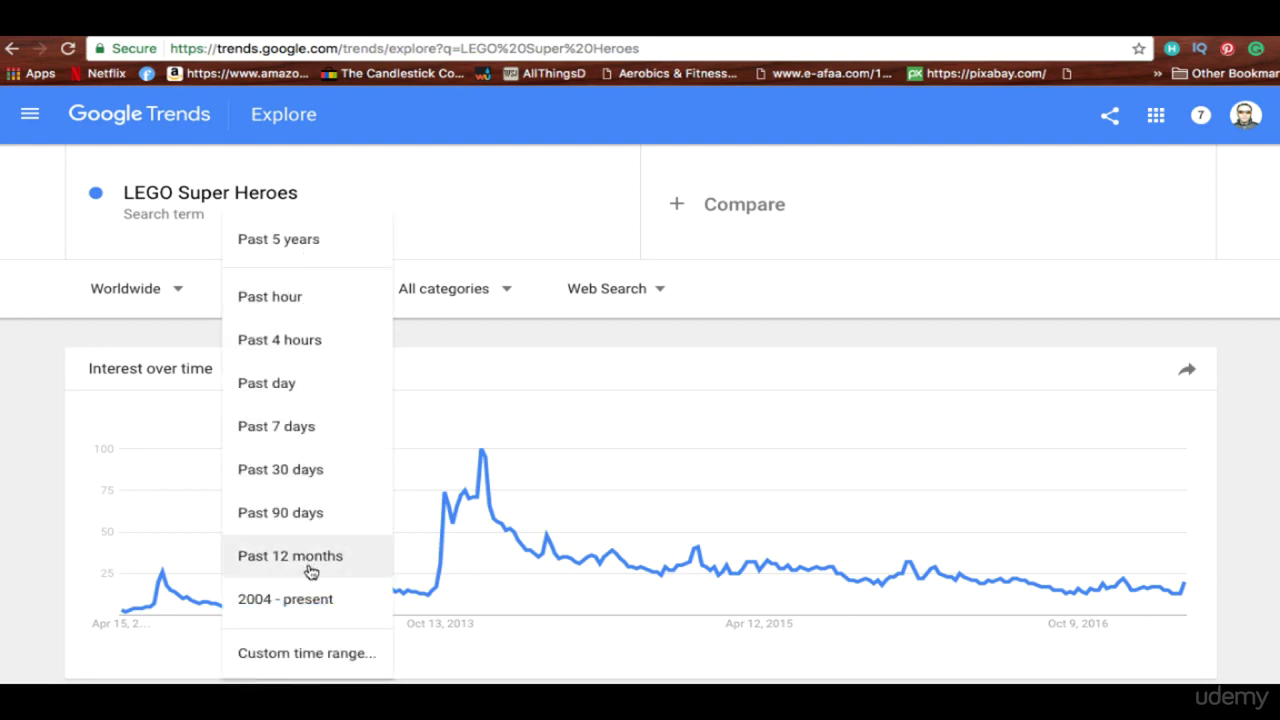
click(286, 599)
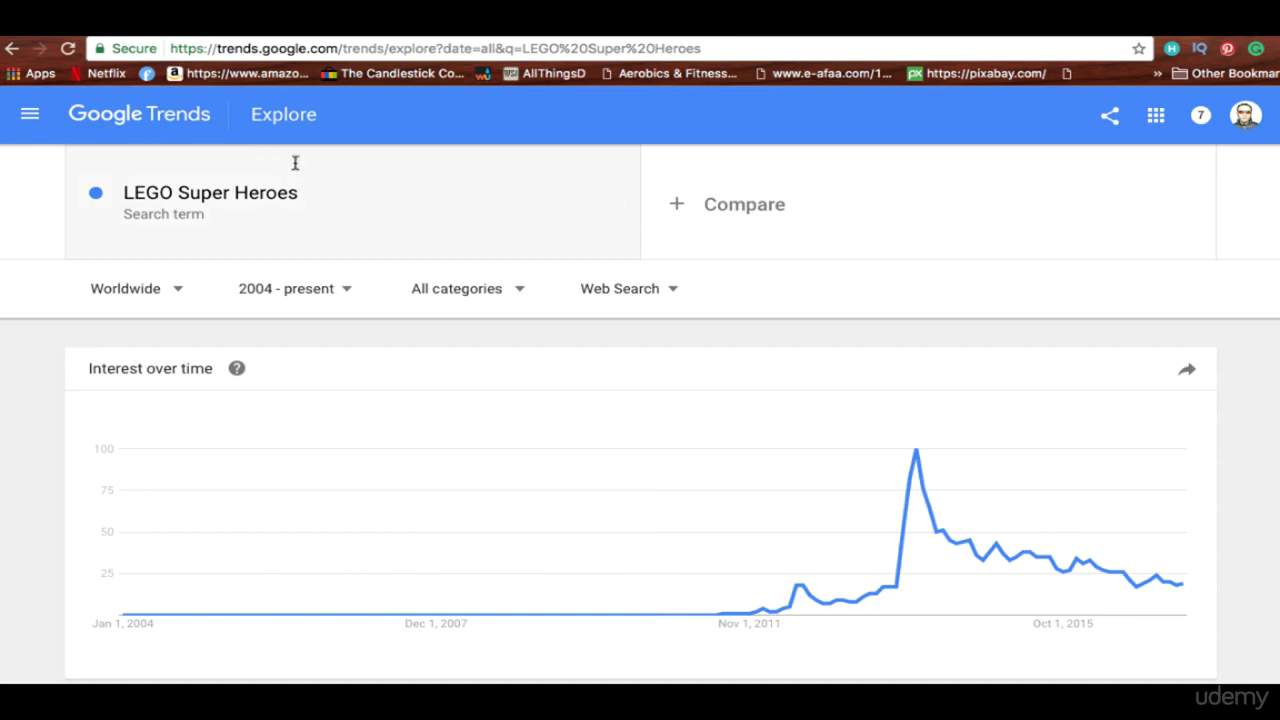
click(172, 193)
key(ctrl+a)
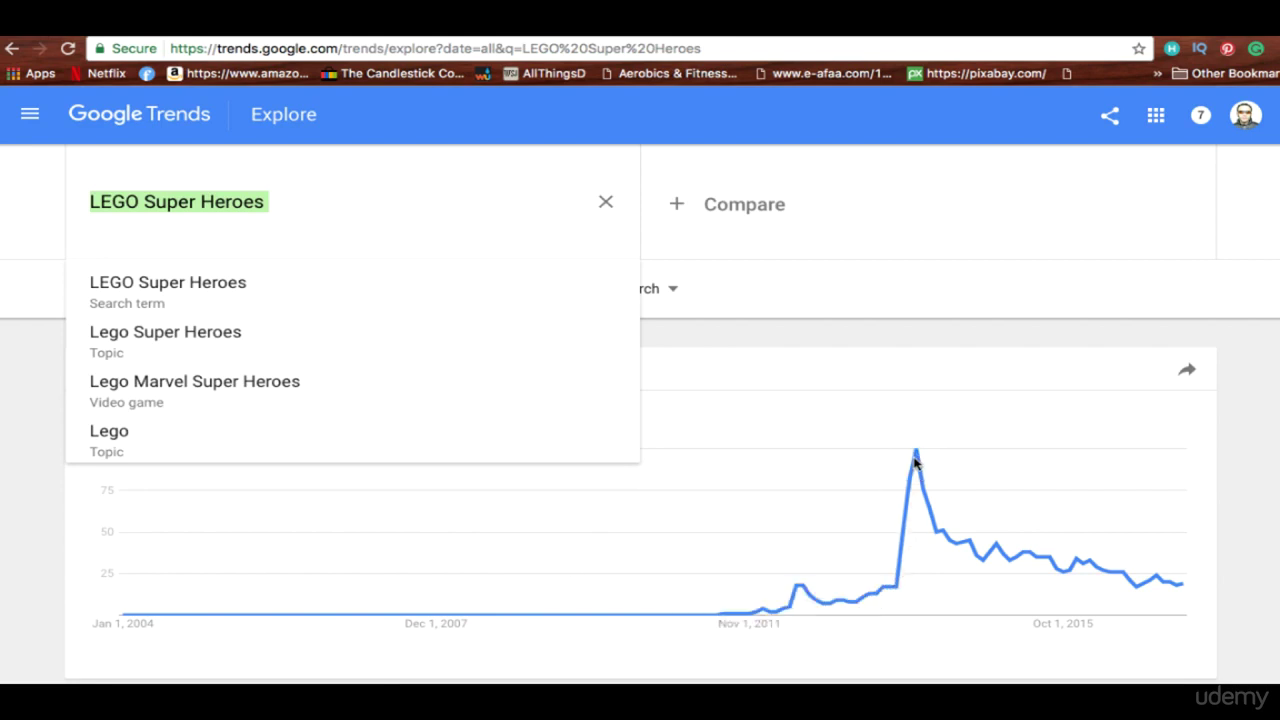
mouse_move(912, 454)
click(605, 204)
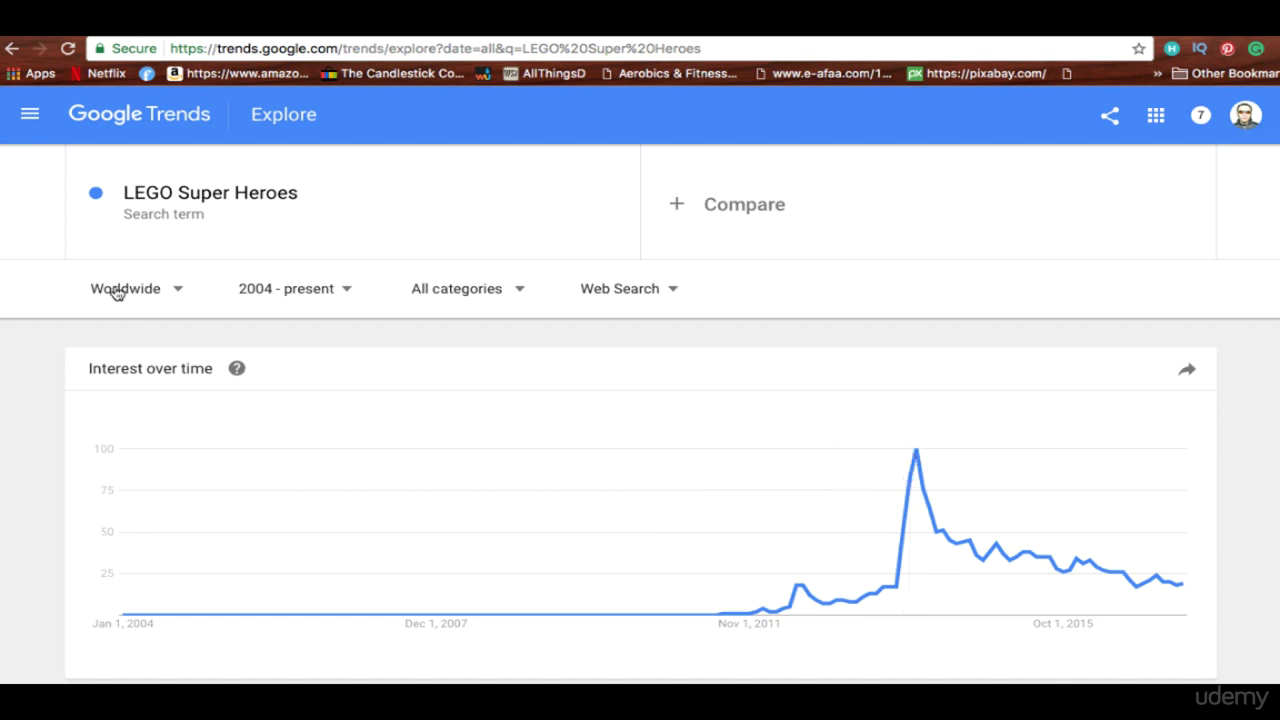
Set the chart's region to United States, keeping the 2004 - present range
click(172, 288)
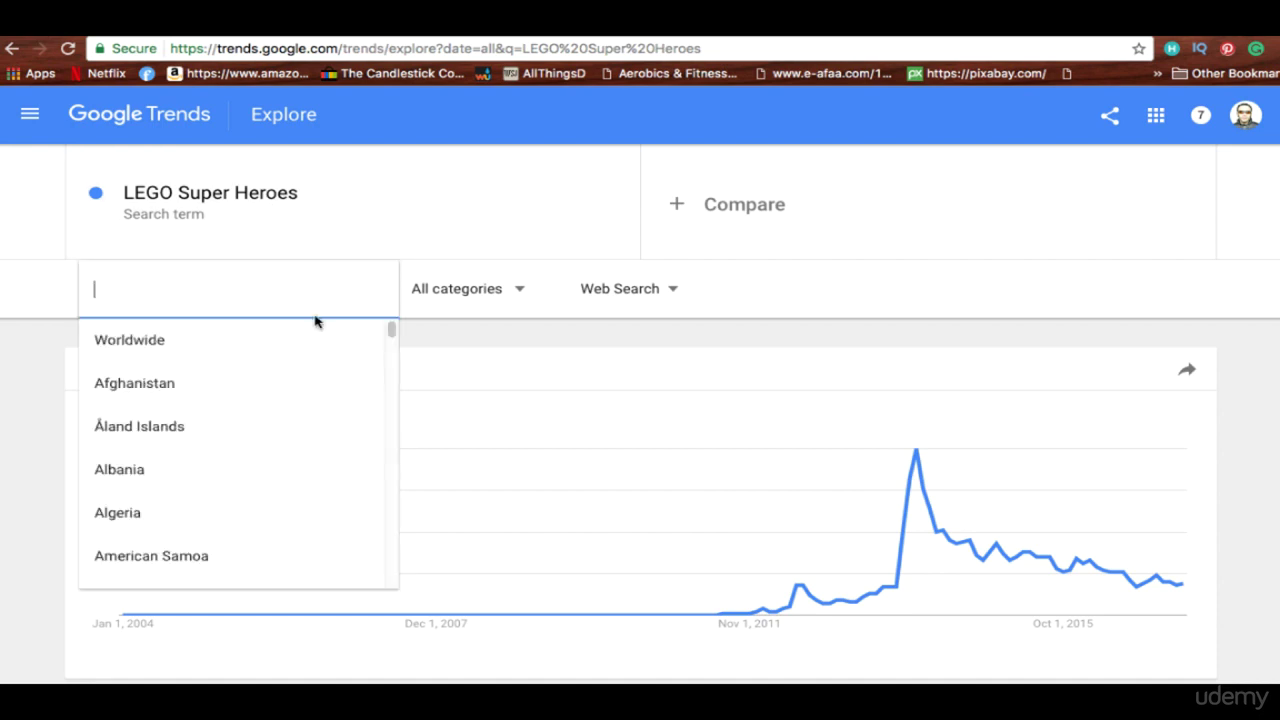
click(143, 343)
click(172, 290)
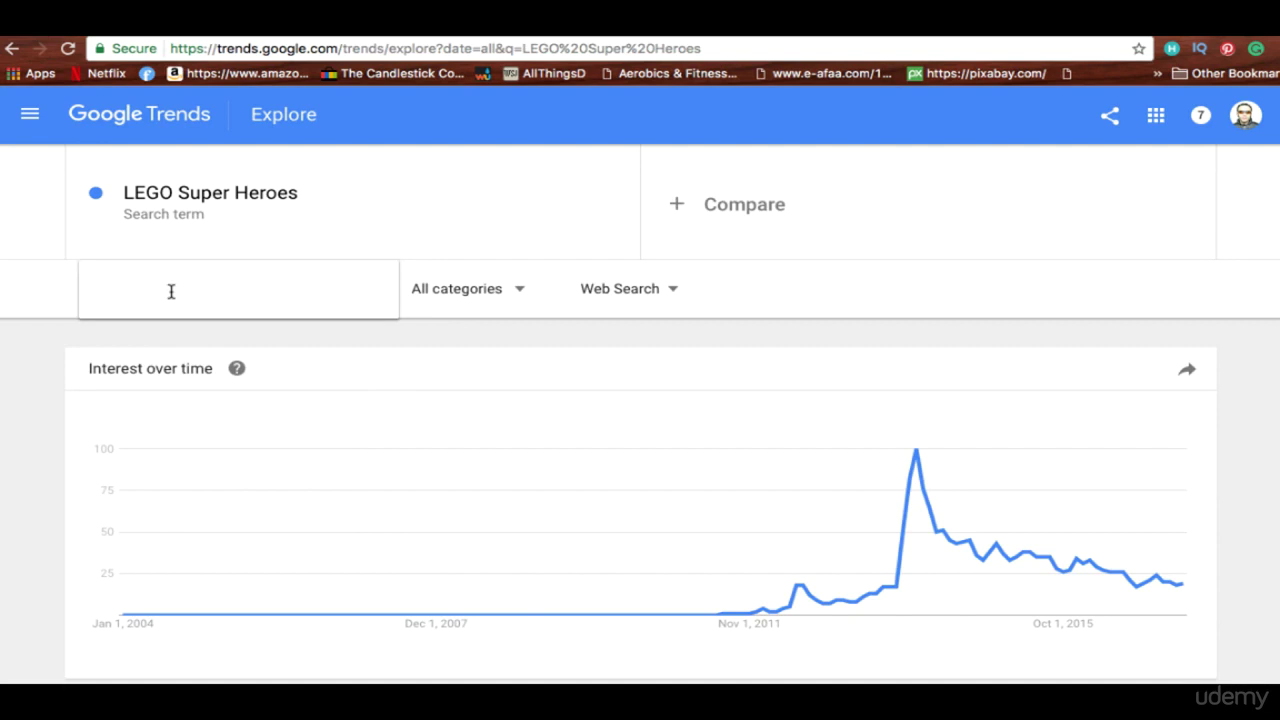
drag(391, 331, 406, 509)
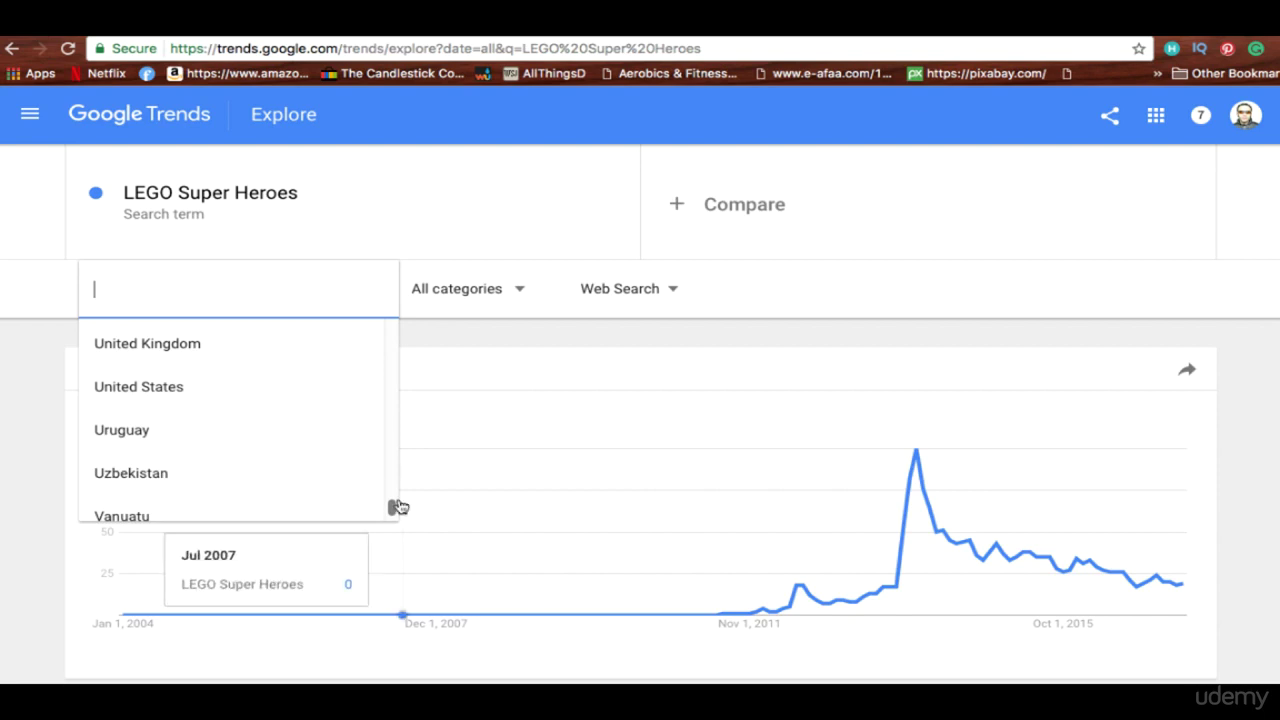
click(160, 388)
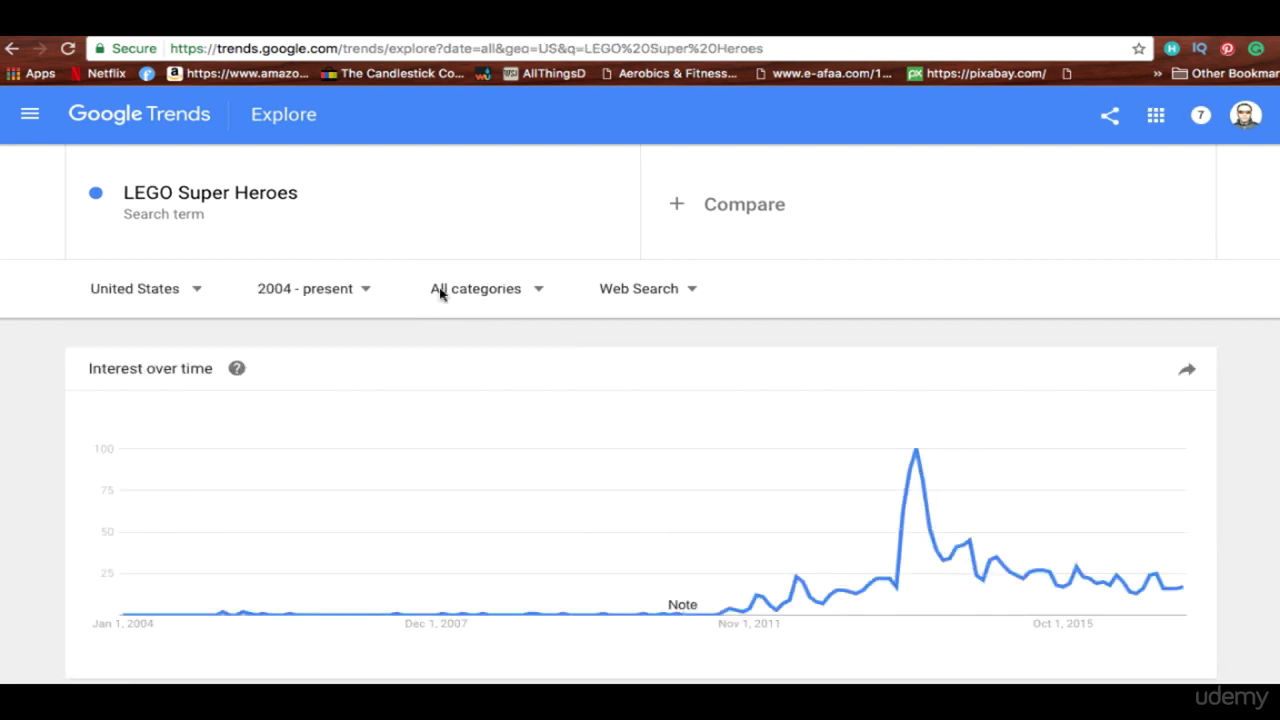
click(347, 292)
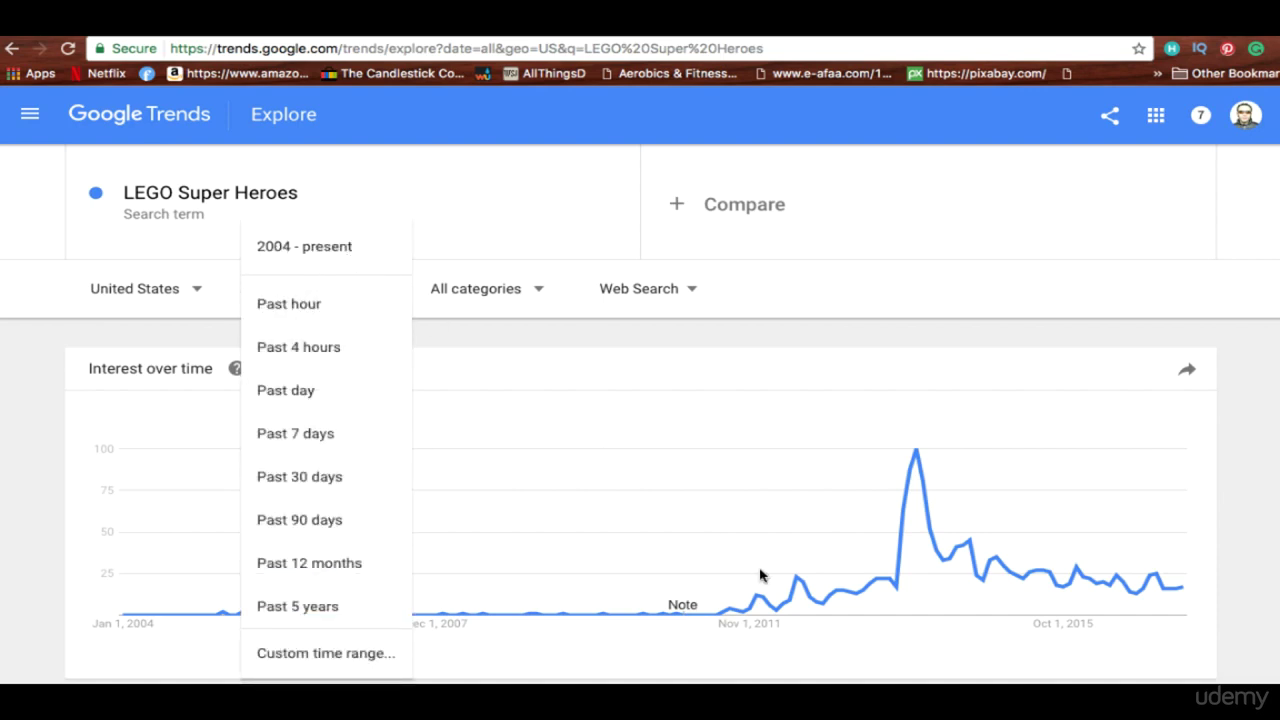
click(714, 580)
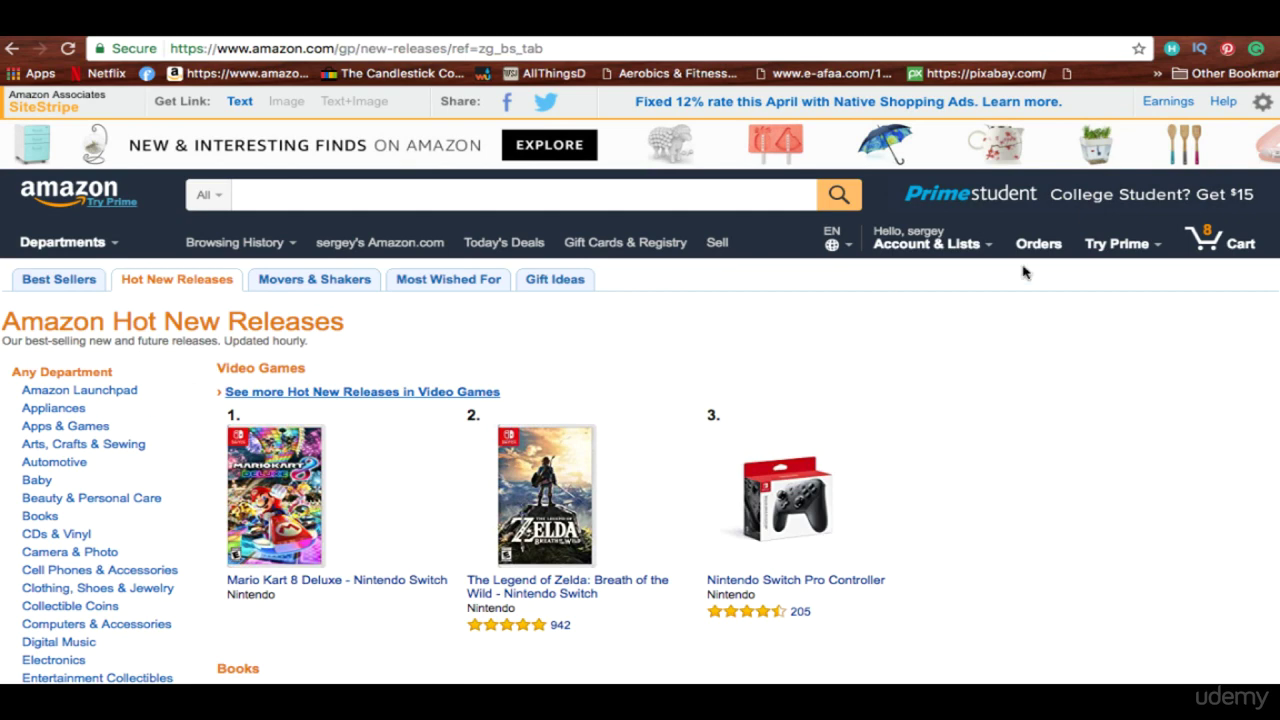
Open the full Video Games Hot New Releases list and scroll through its items
scroll(640, 385, down, 5)
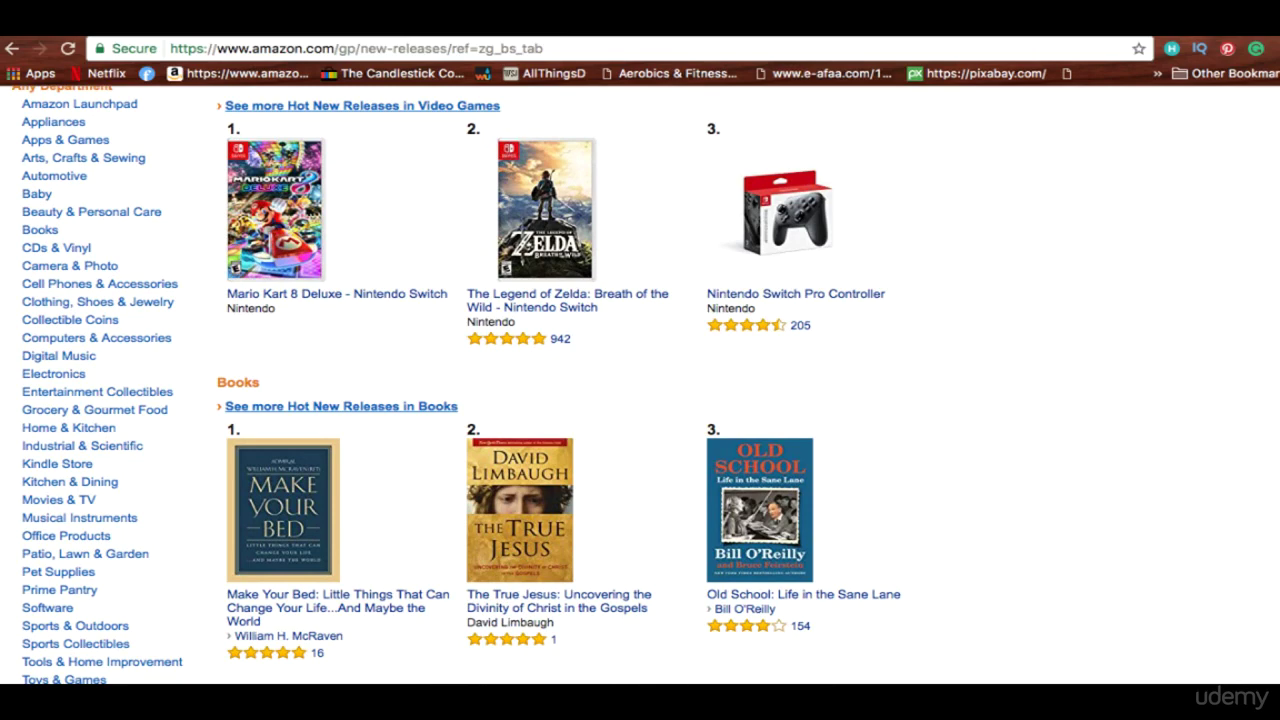
scroll(451, 383, up, 1)
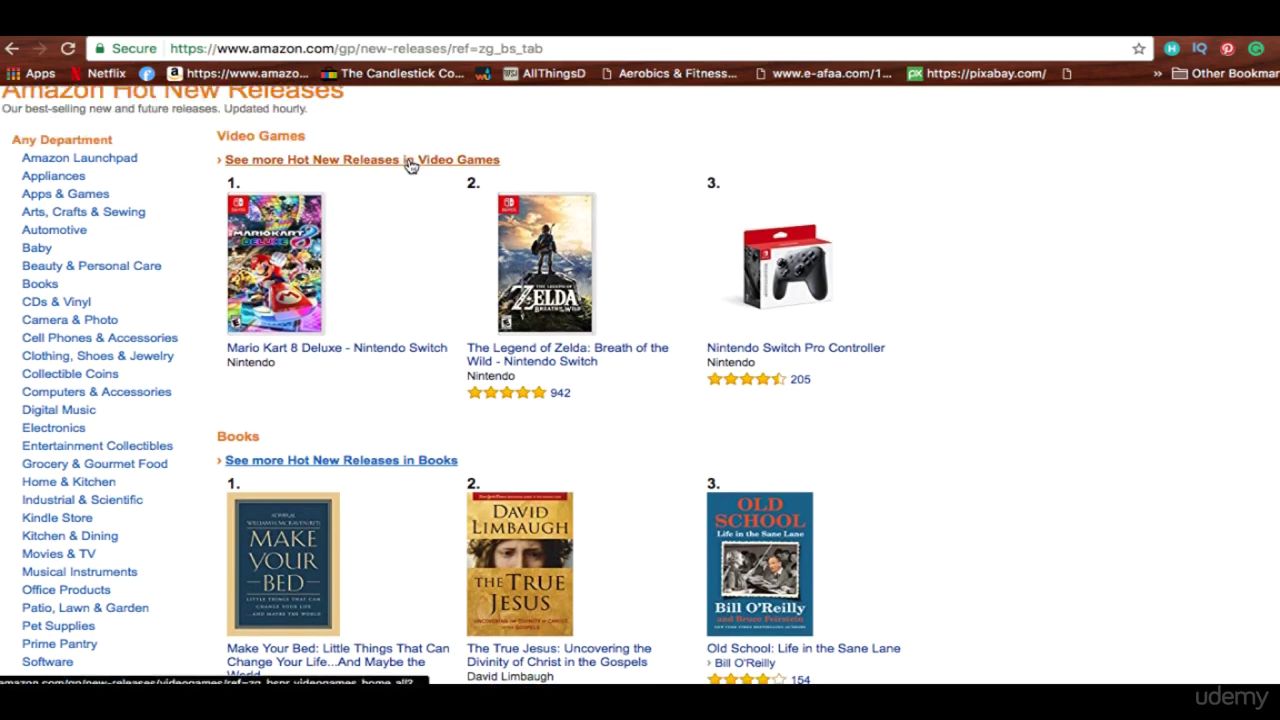
click(320, 160)
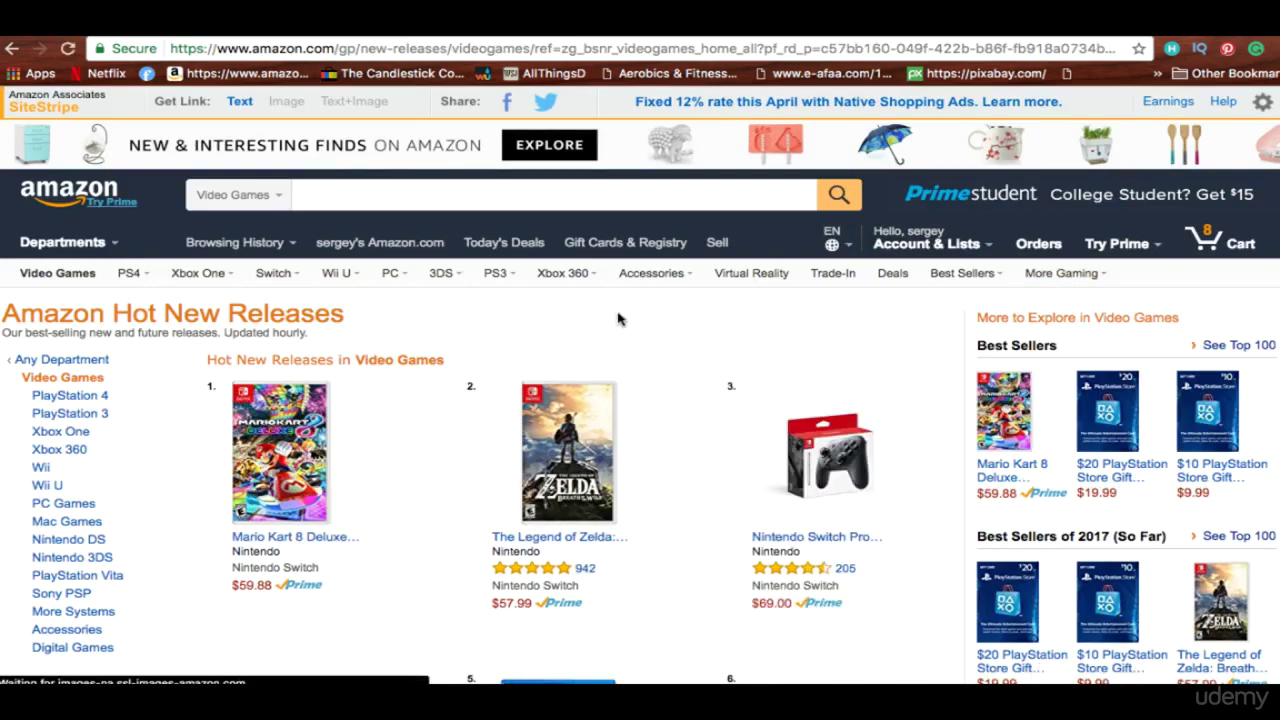
scroll(1277, 258, down, 10)
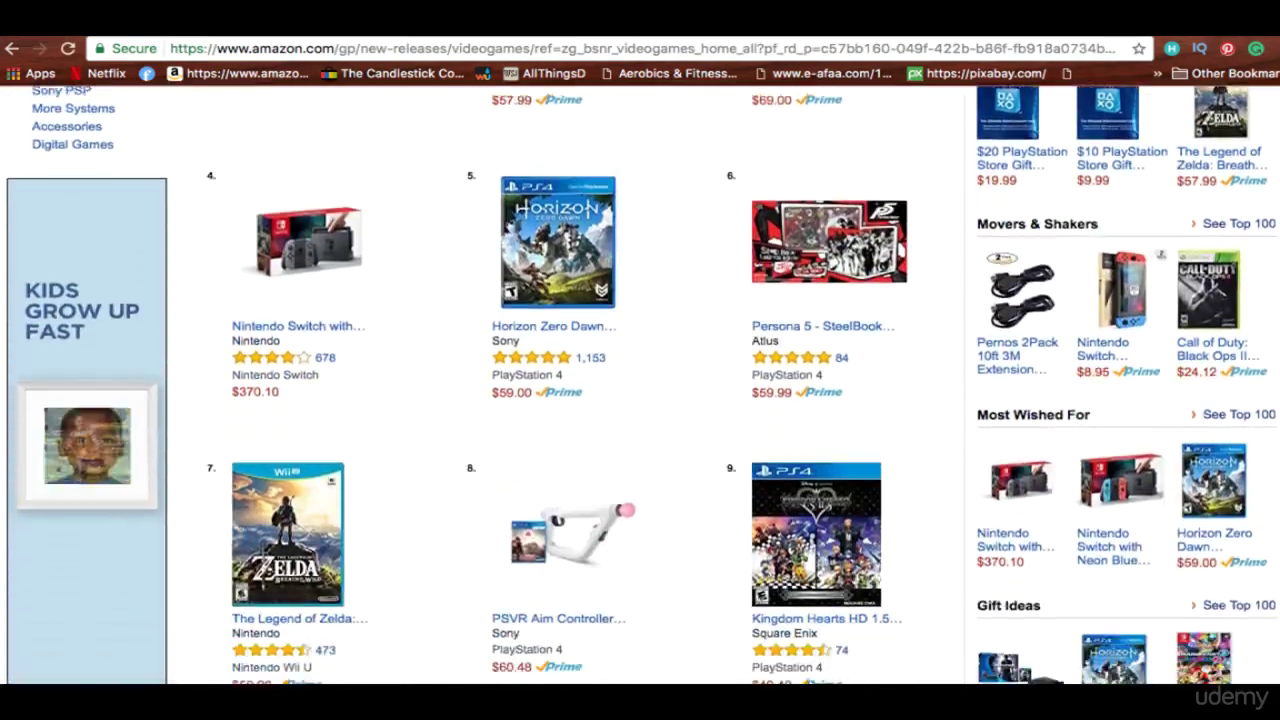
scroll(1277, 258, down, 3)
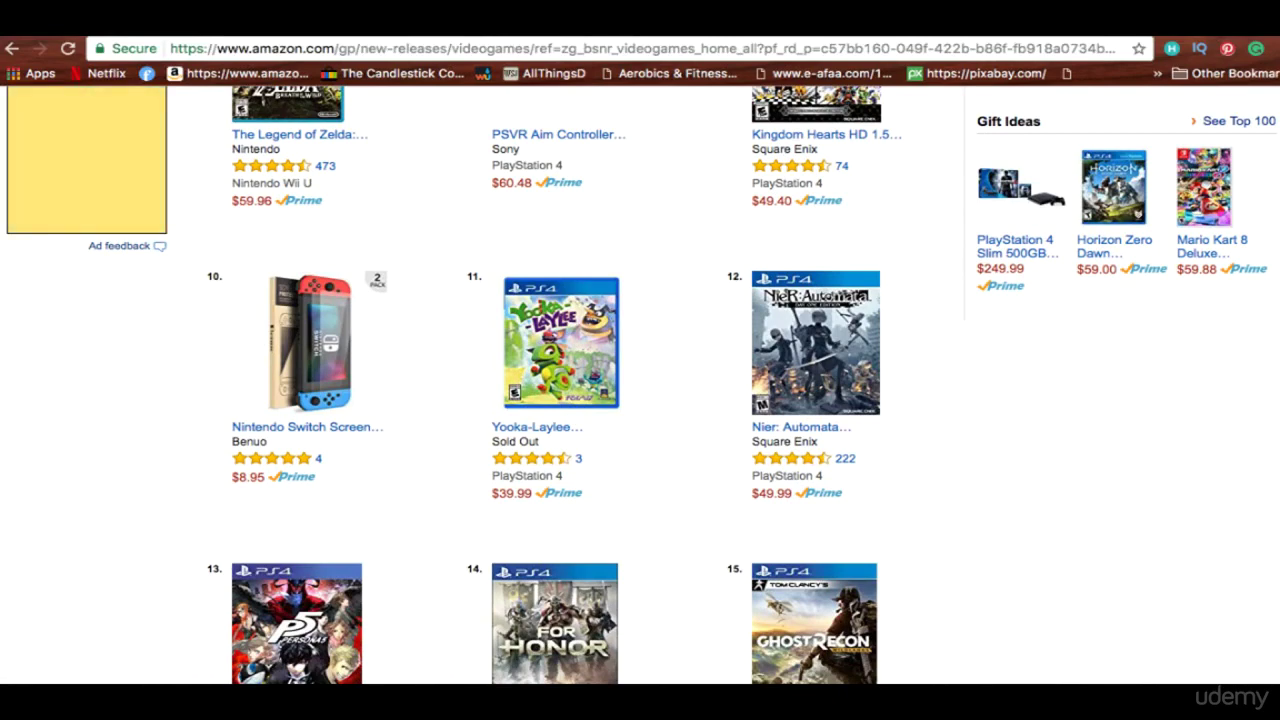
scroll(1250, 217, up, 6)
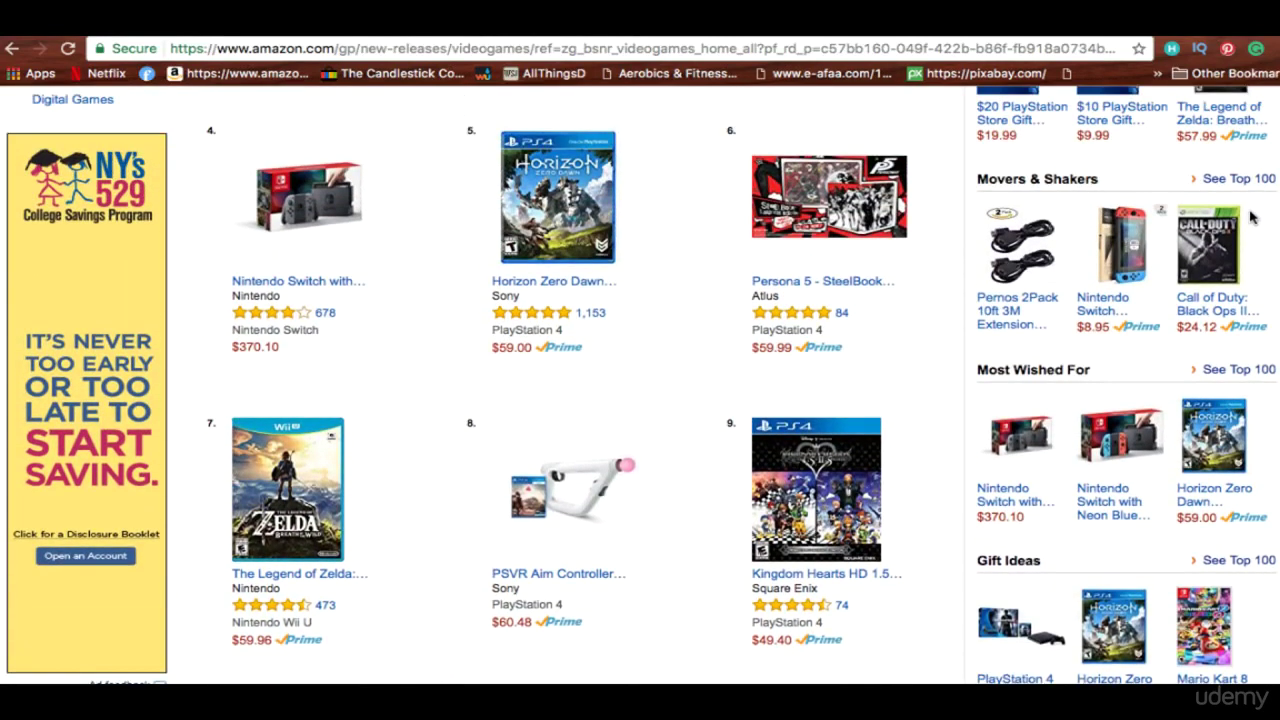
scroll(1250, 217, up, 5)
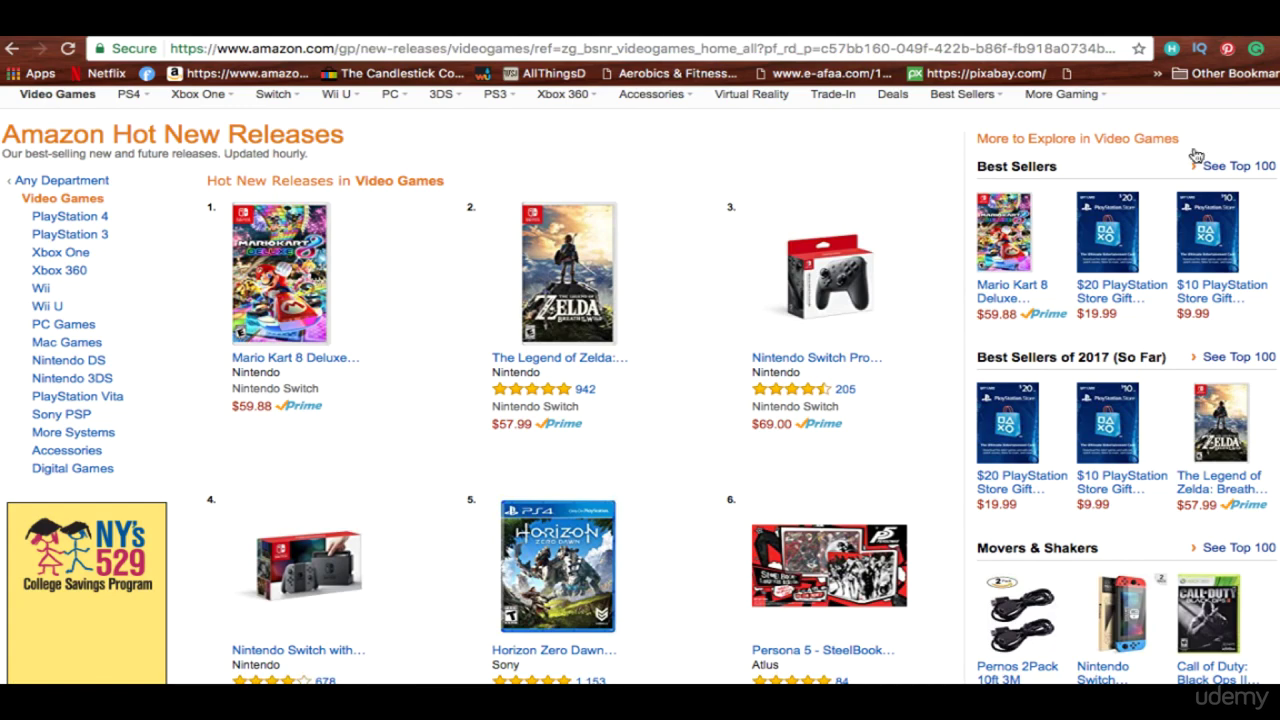
Open The Legend of Zelda product page and copy 'Legend of Zelda: Breath of the Wild'
click(537, 360)
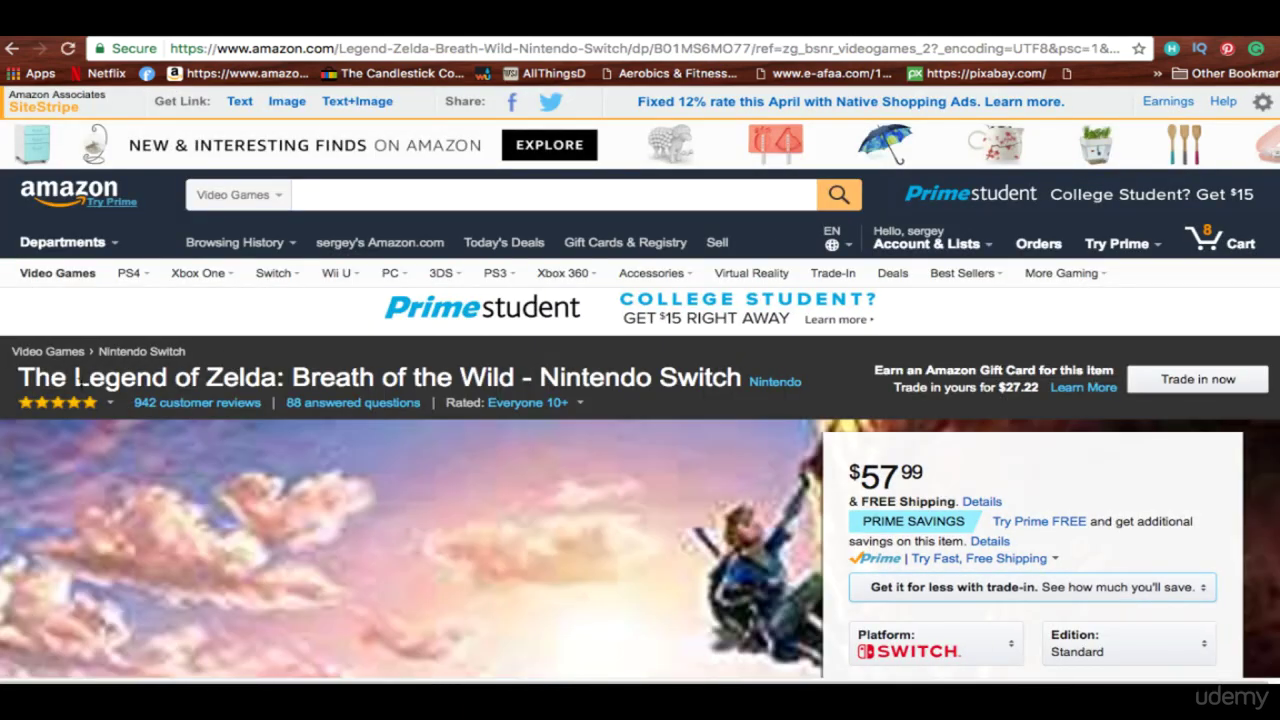
double_click(120, 377)
drag(190, 380, 514, 378)
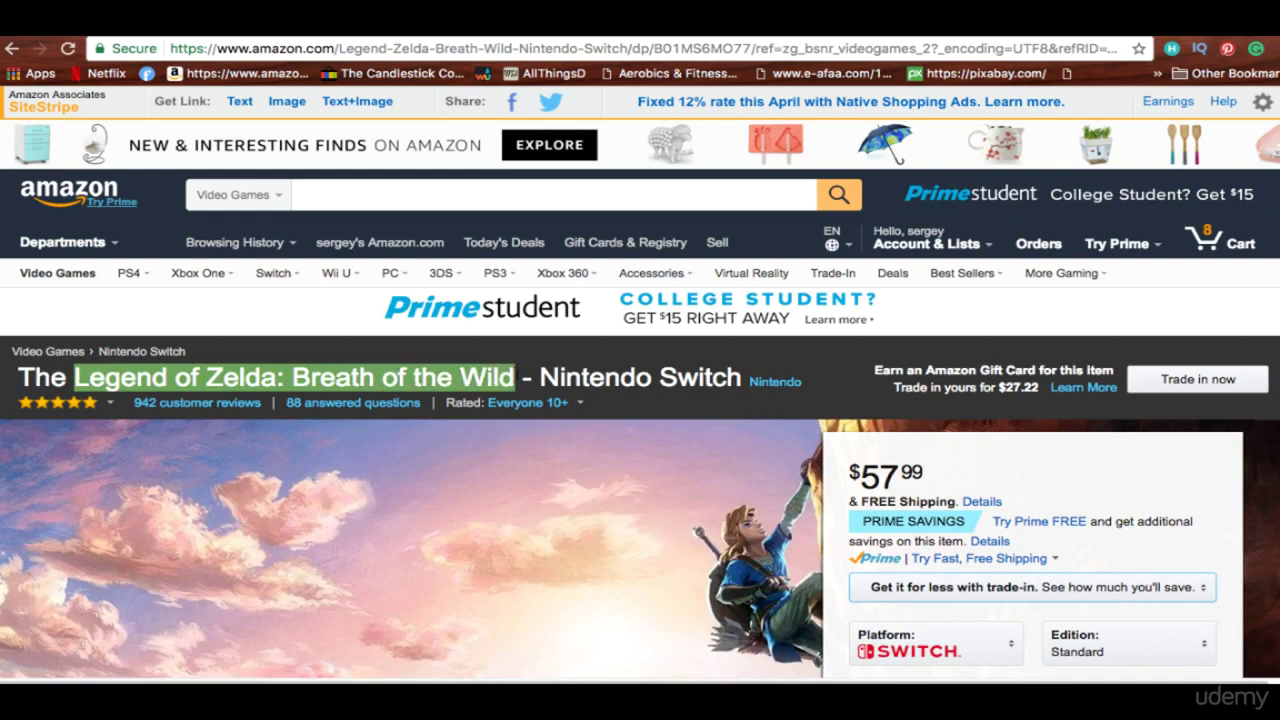
right_click(512, 372)
click(548, 410)
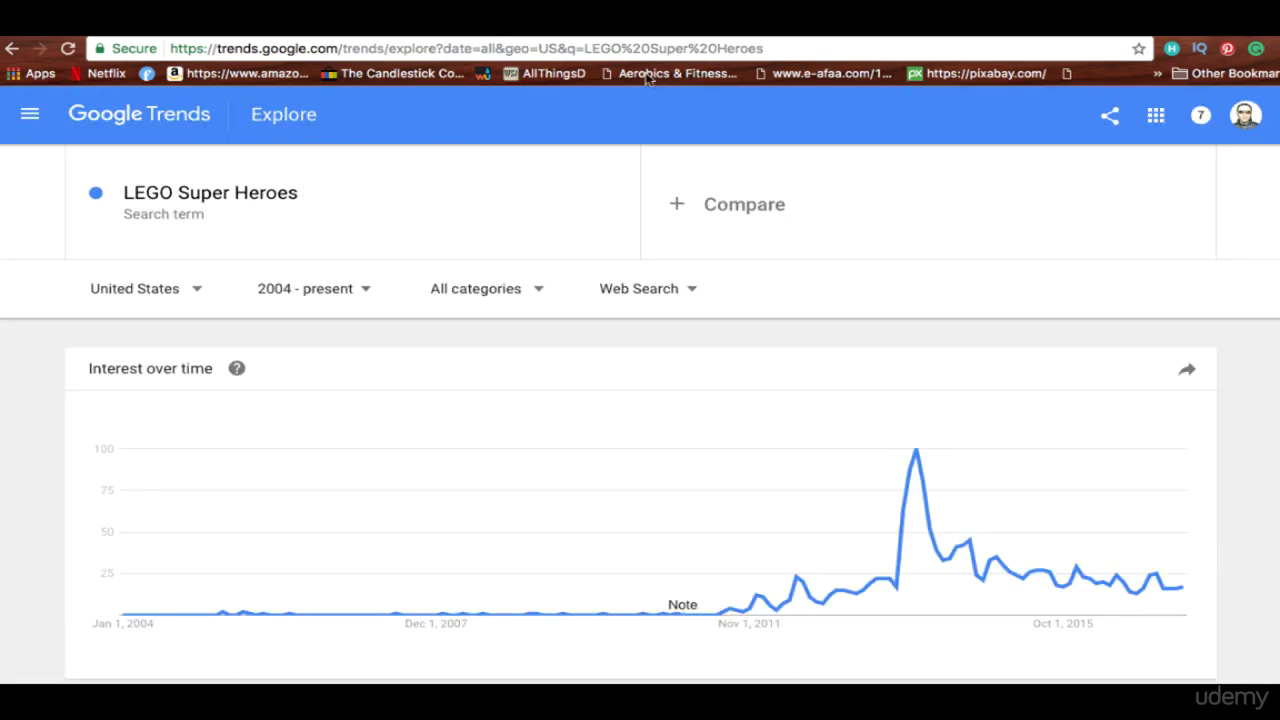
Replace the Trends search term with 'Legend of Zelda: Breath of the Wild' and search
click(397, 162)
right_click(371, 189)
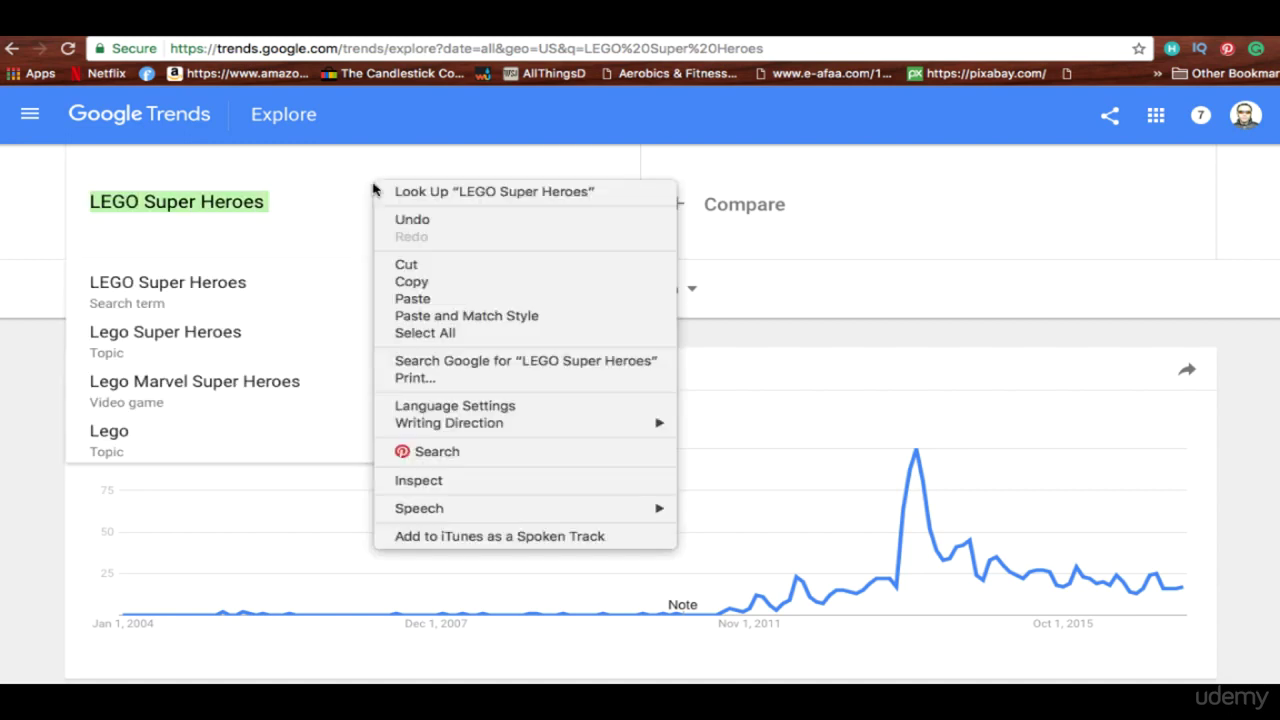
click(440, 298)
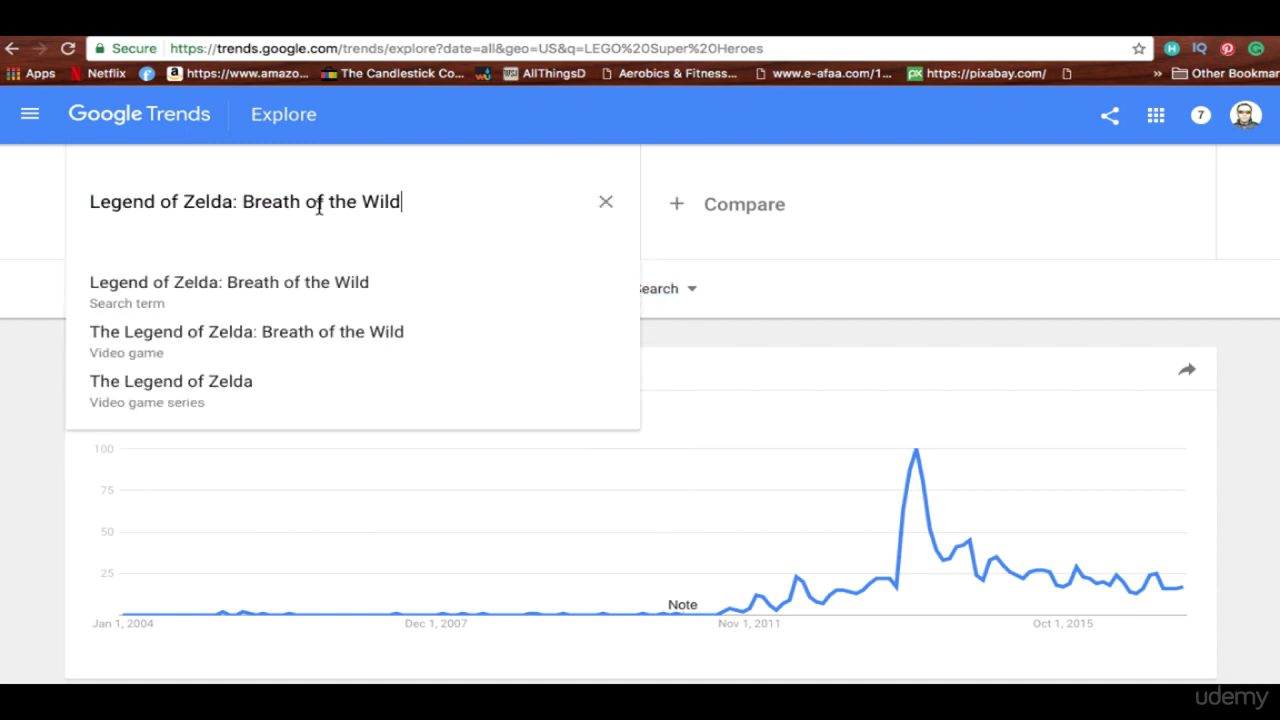
key(Return)
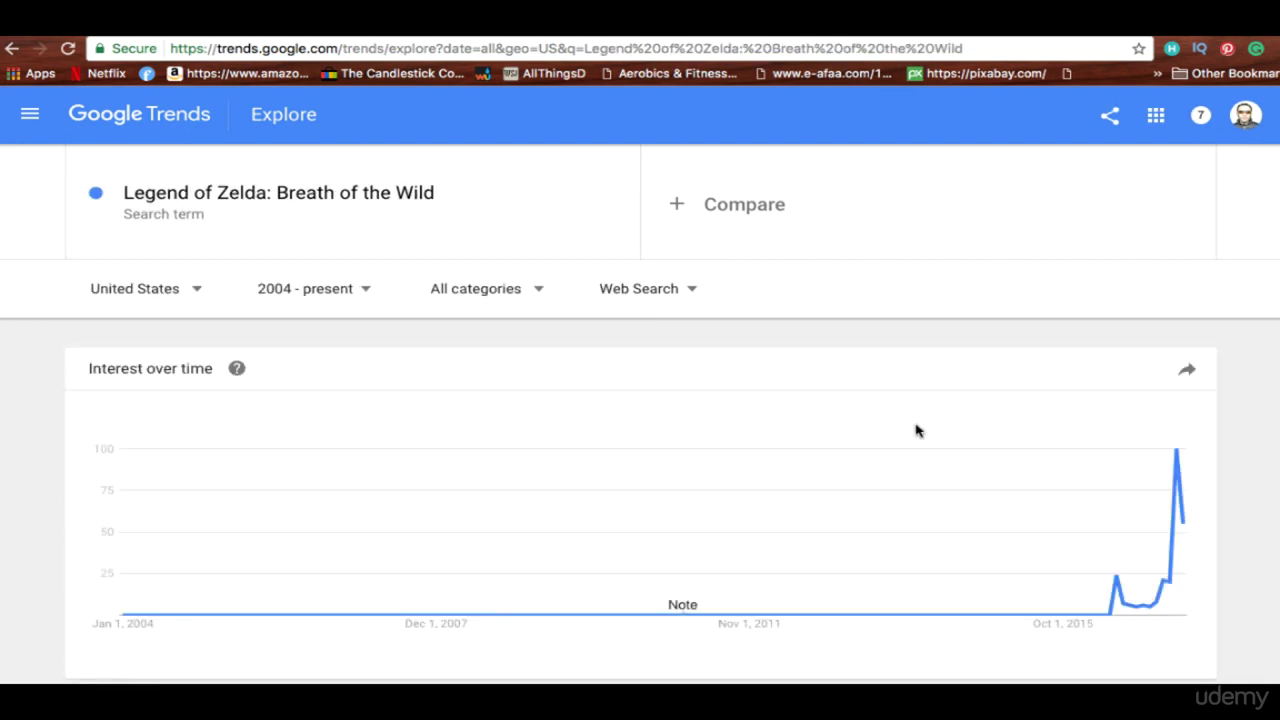
Set the chart's time range to Past 12 months
click(311, 295)
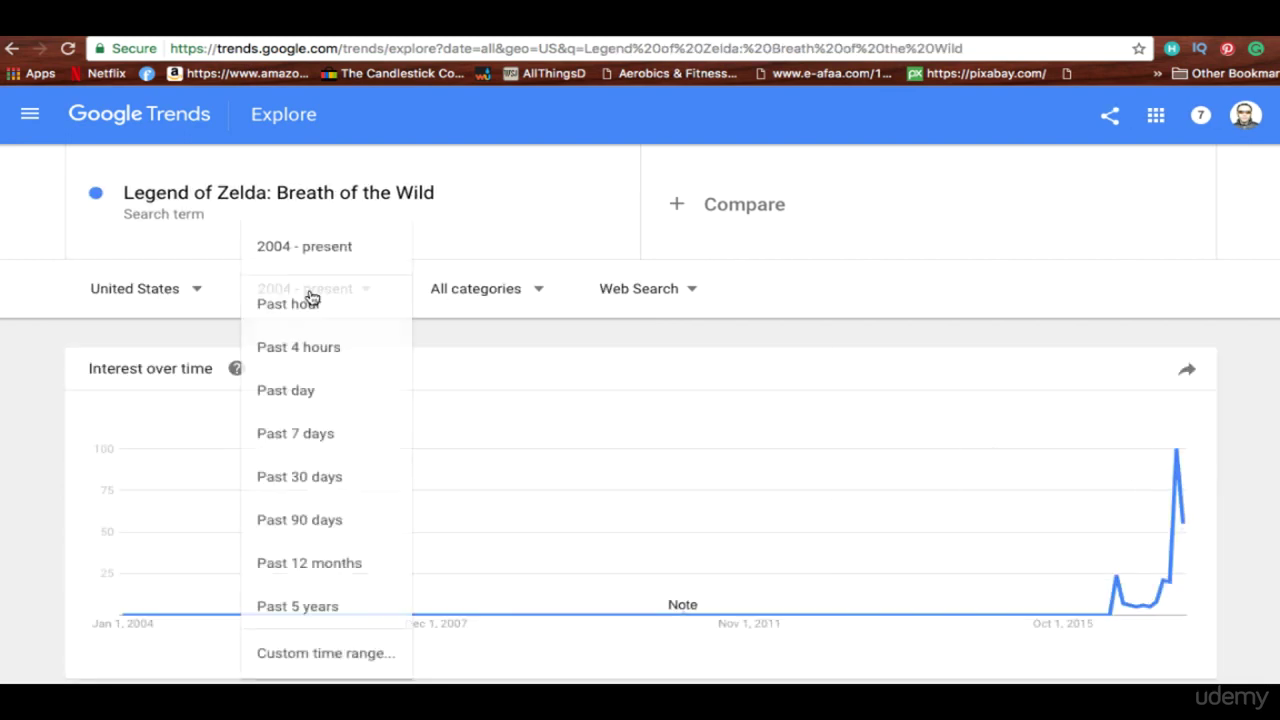
click(327, 606)
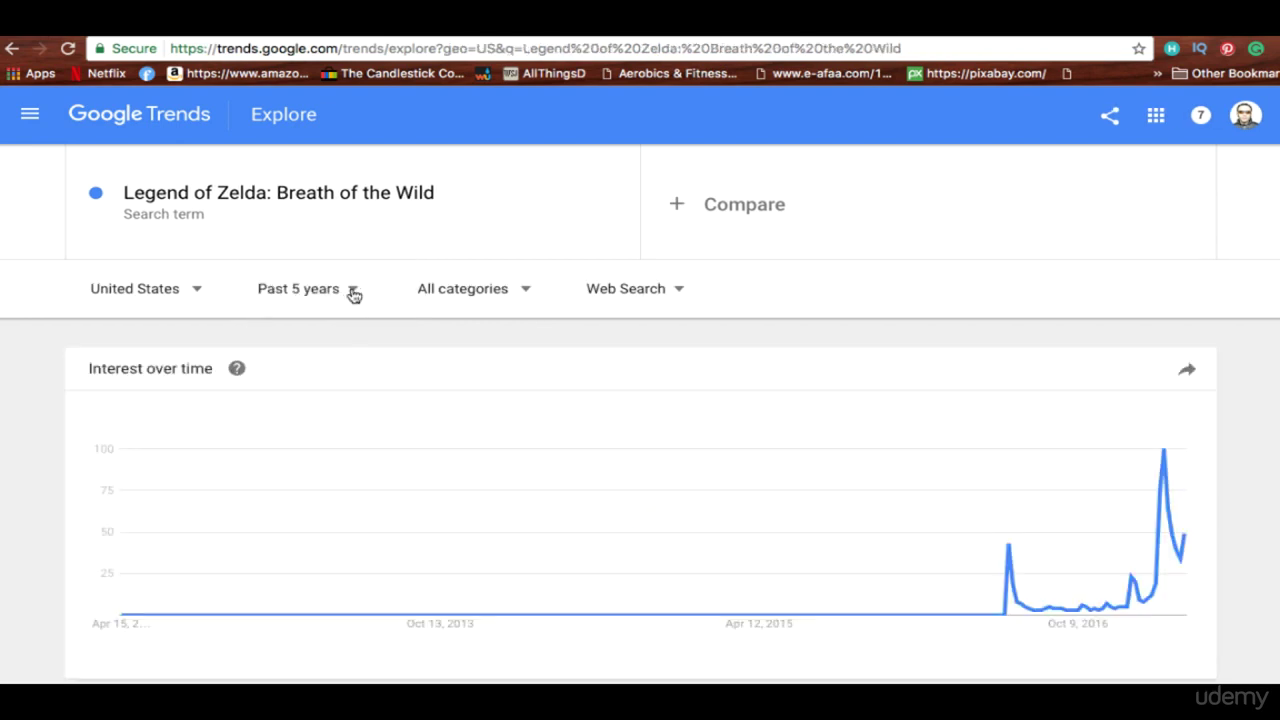
click(352, 293)
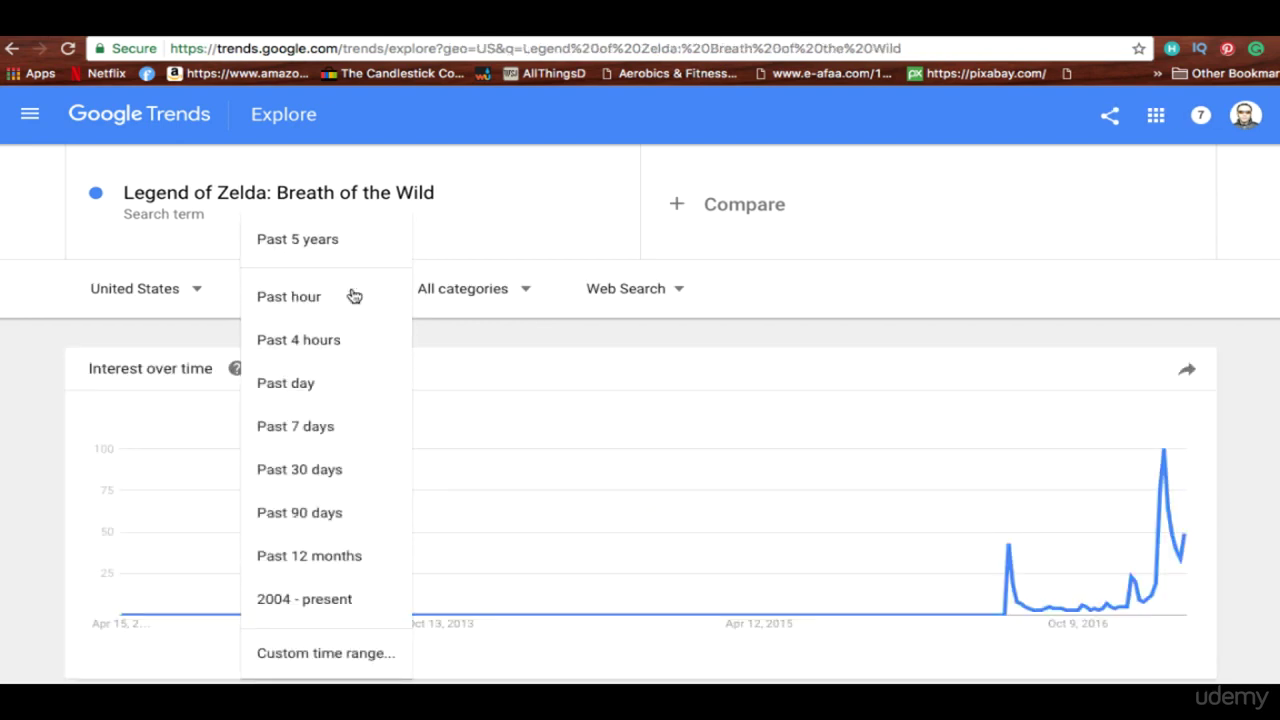
click(341, 564)
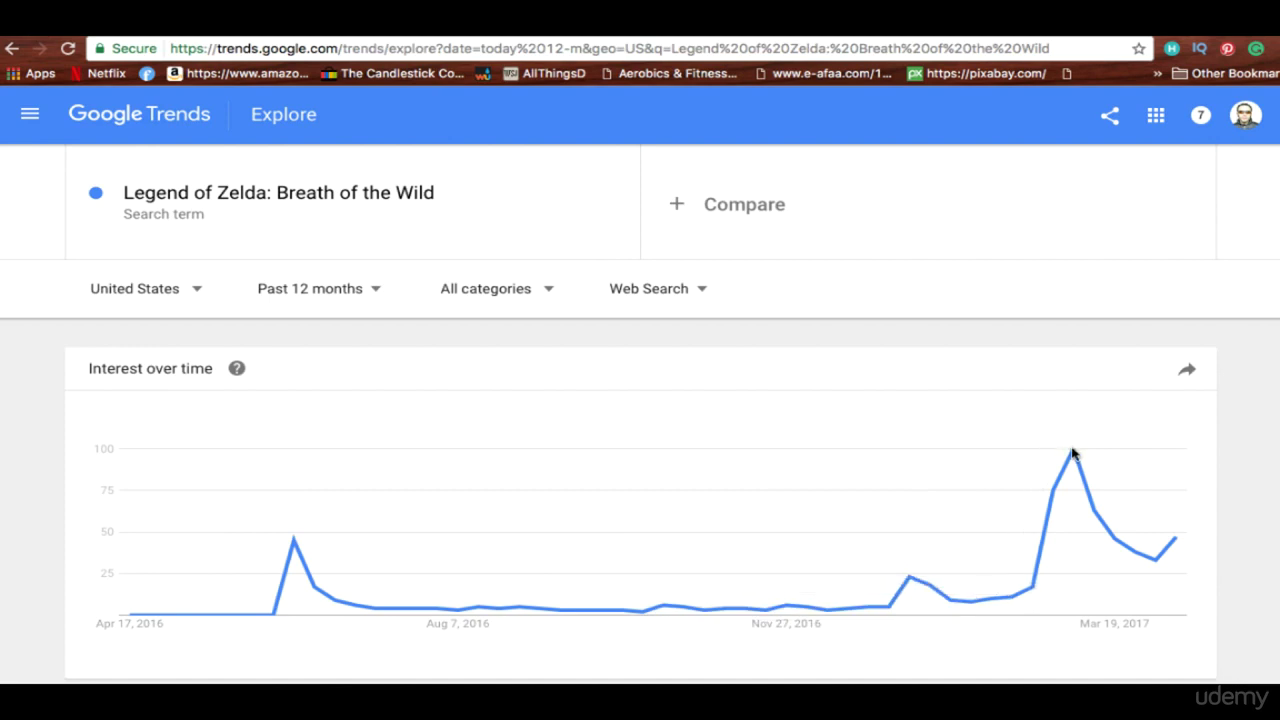
mouse_move(1076, 456)
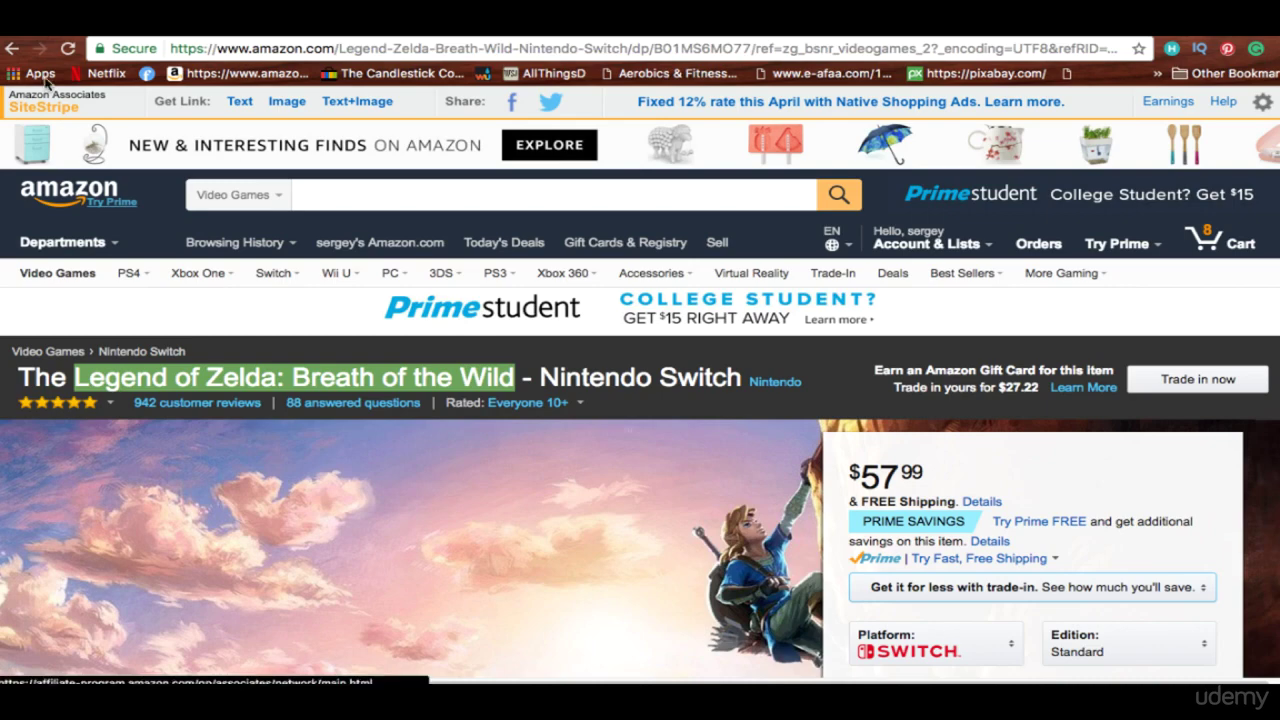
Go back to Hot New Releases and open the #10 Nintendo Switch Screen Protector item
click(12, 48)
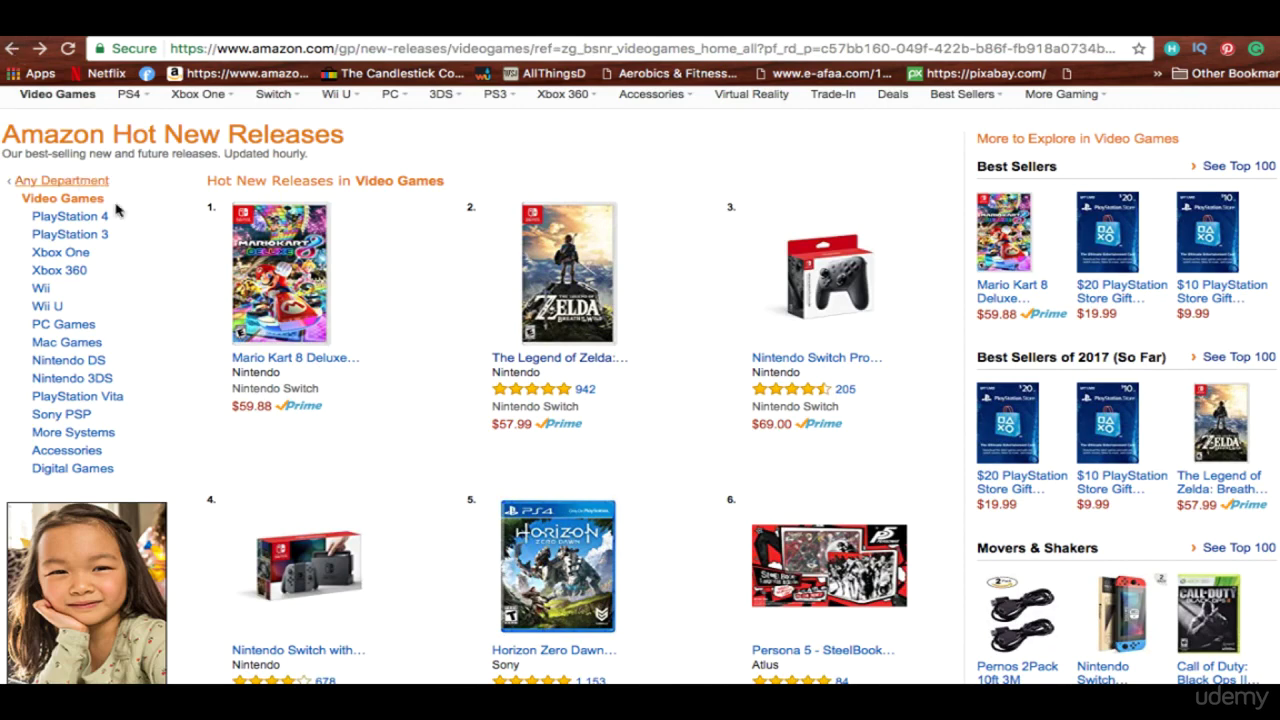
scroll(640, 385, down, 5)
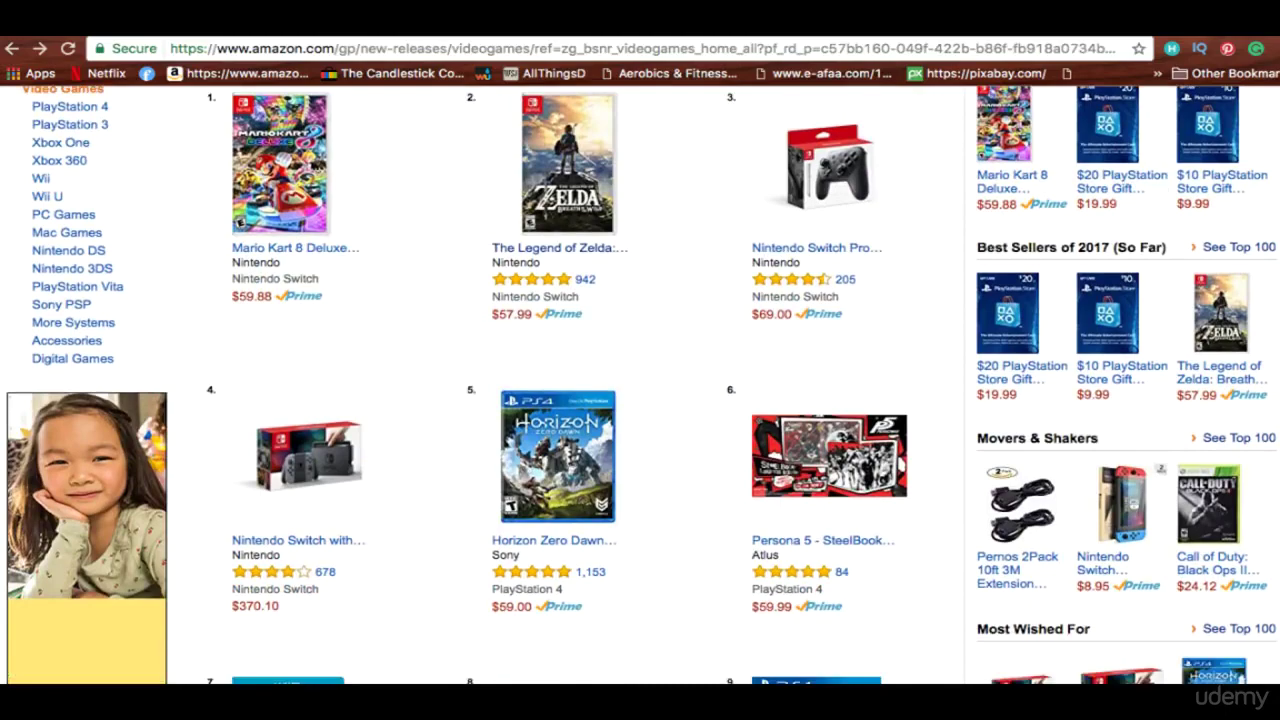
scroll(640, 385, down, 3)
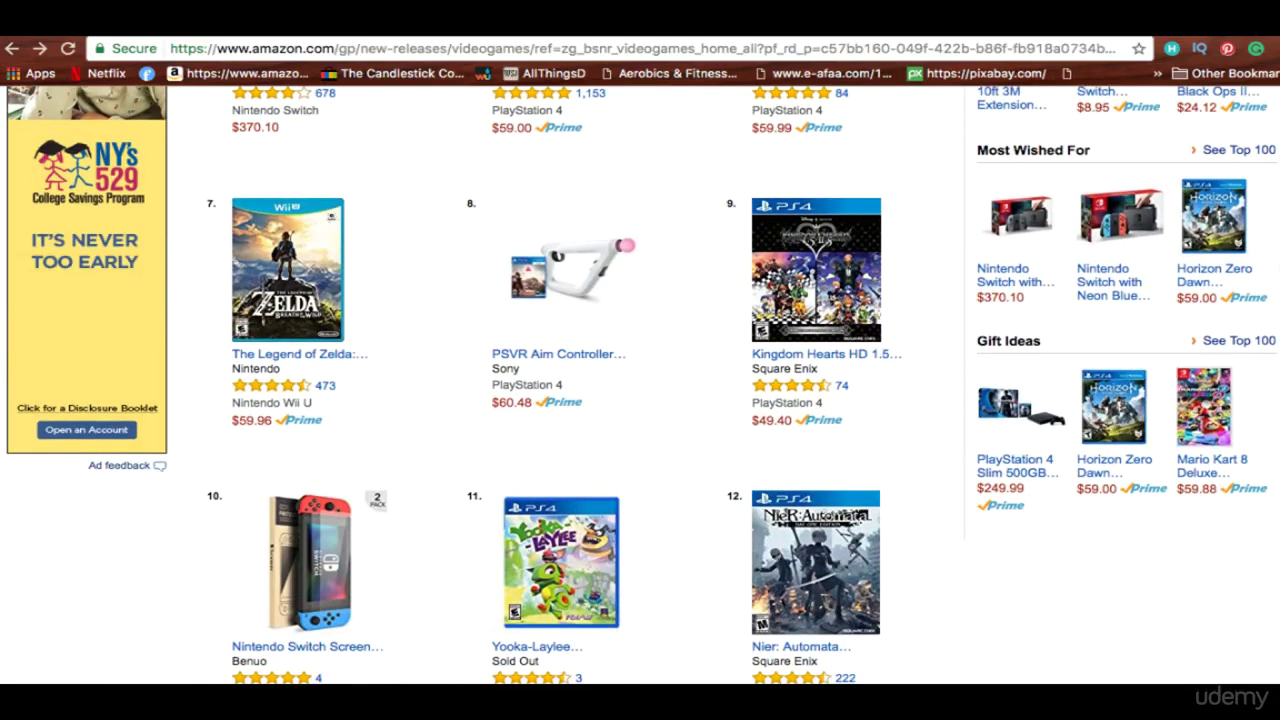
scroll(1276, 292, down, 2)
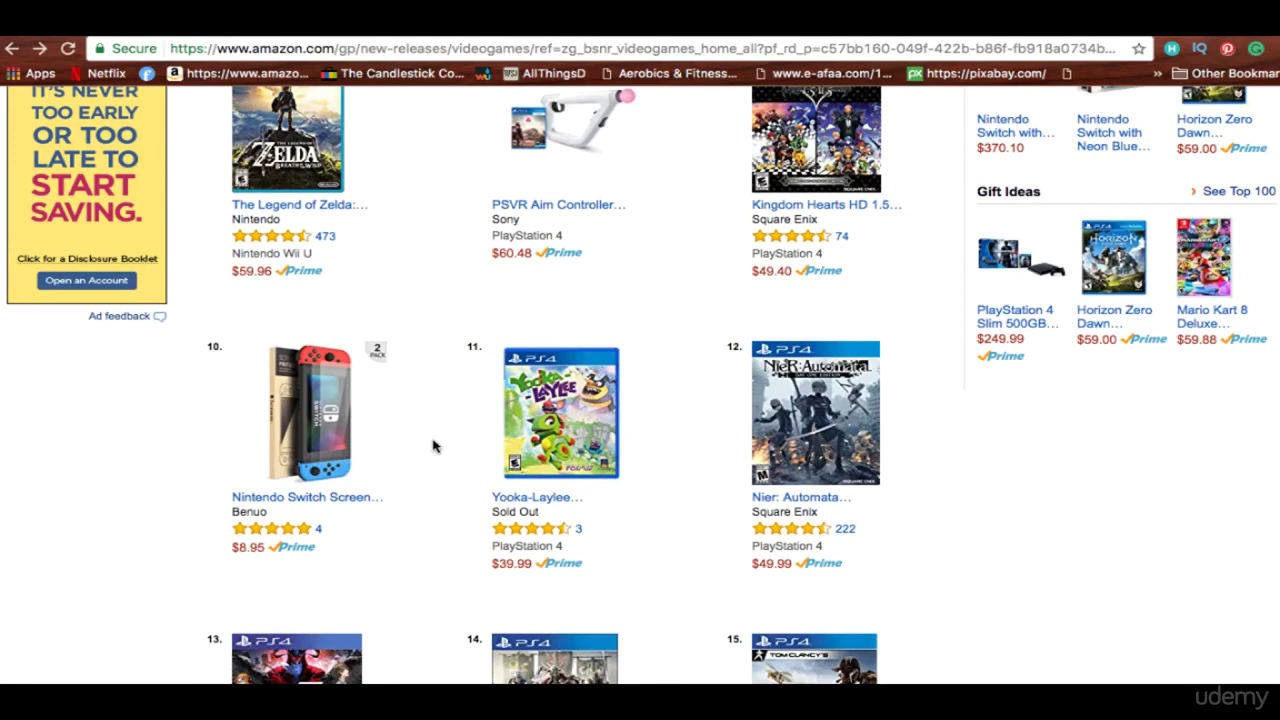
click(347, 503)
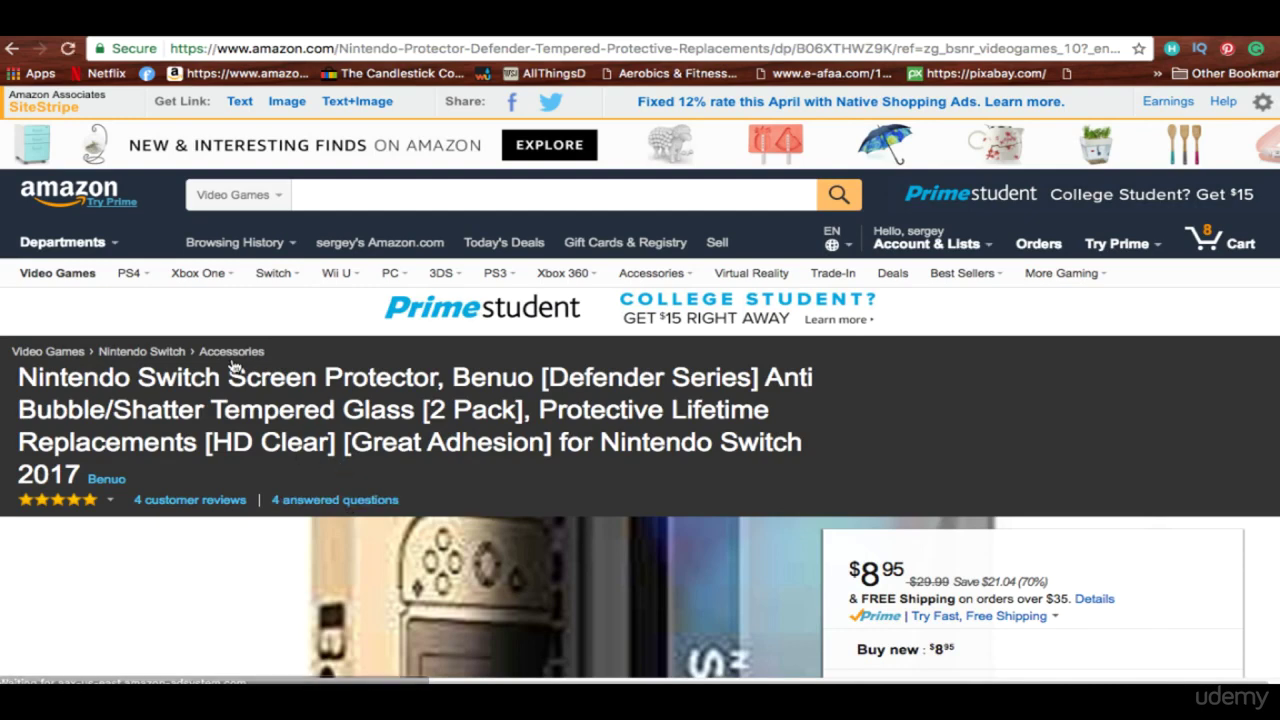
Copy the product name 'Nintendo Switch Screen Protector' and highlight its $8.95 price
drag(438, 378, 20, 376)
right_click(44, 384)
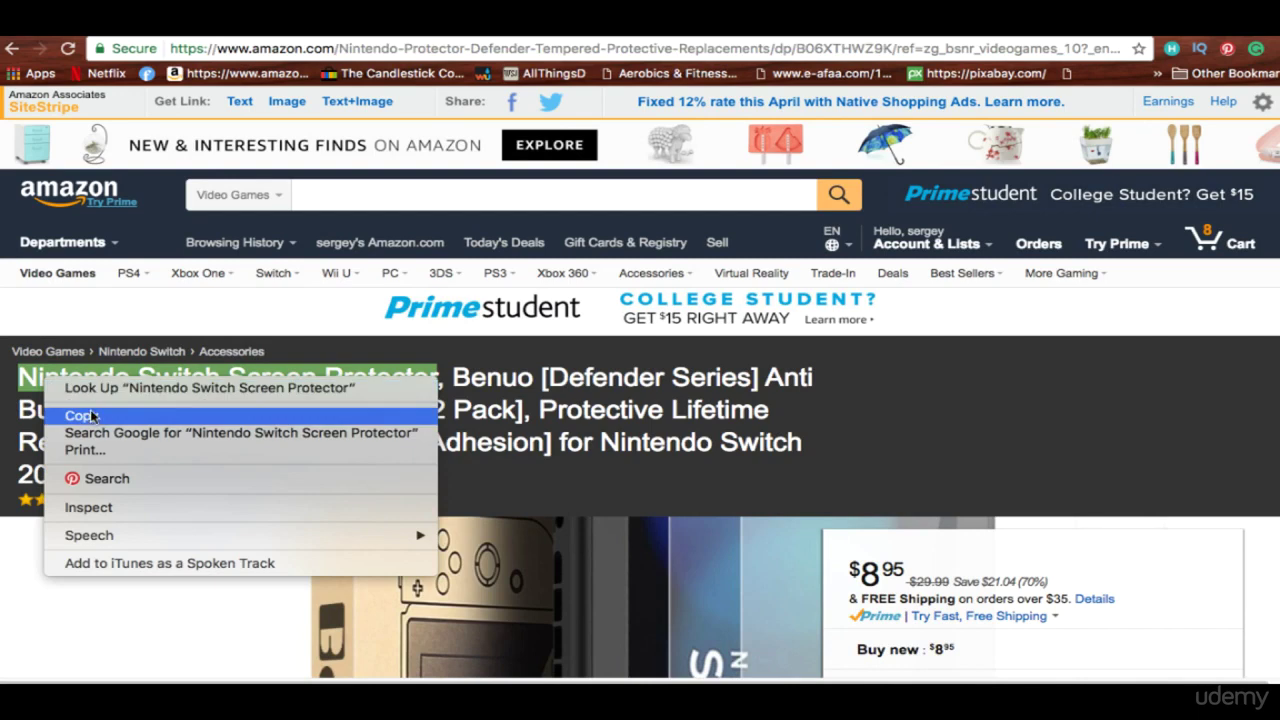
click(82, 415)
drag(908, 572, 852, 570)
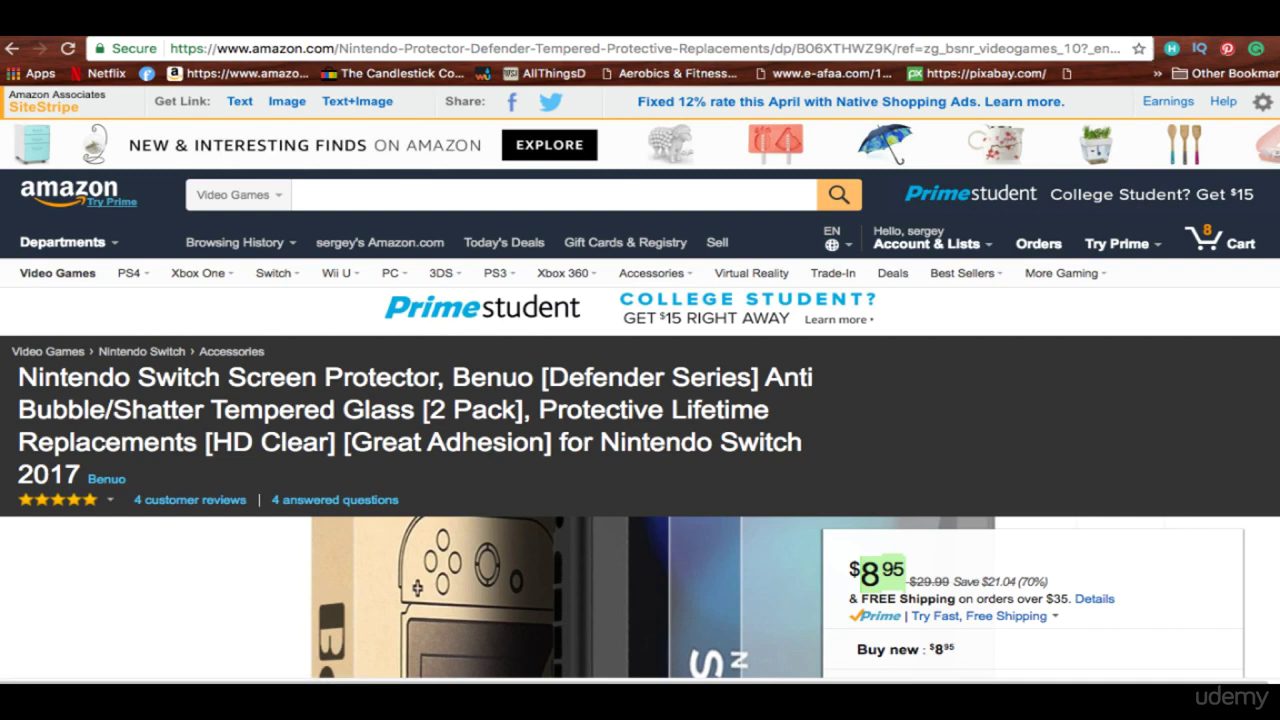
Return to Google Trends and select the Zelda search term to replace it
click(1140, 38)
click(266, 198)
right_click(268, 195)
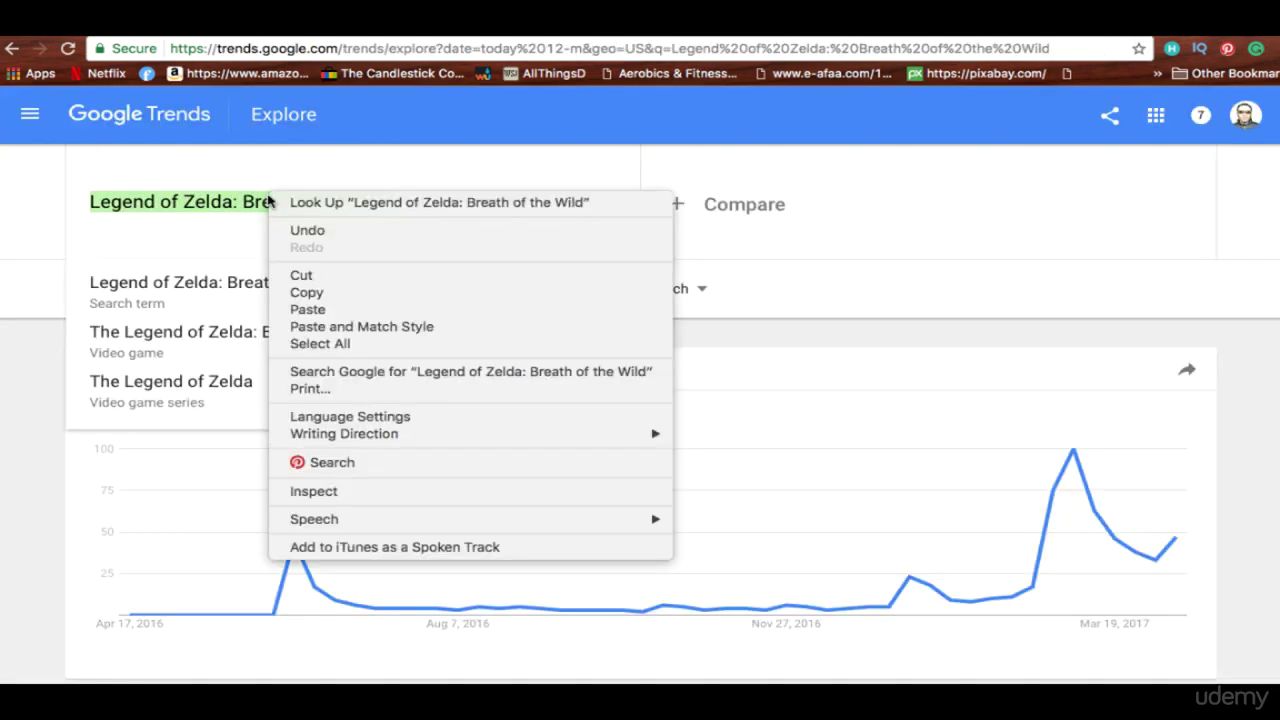
Search Google Trends for 'Nintendo Switch Screen Protector' and inspect the peak of its 12-month graph
click(320, 309)
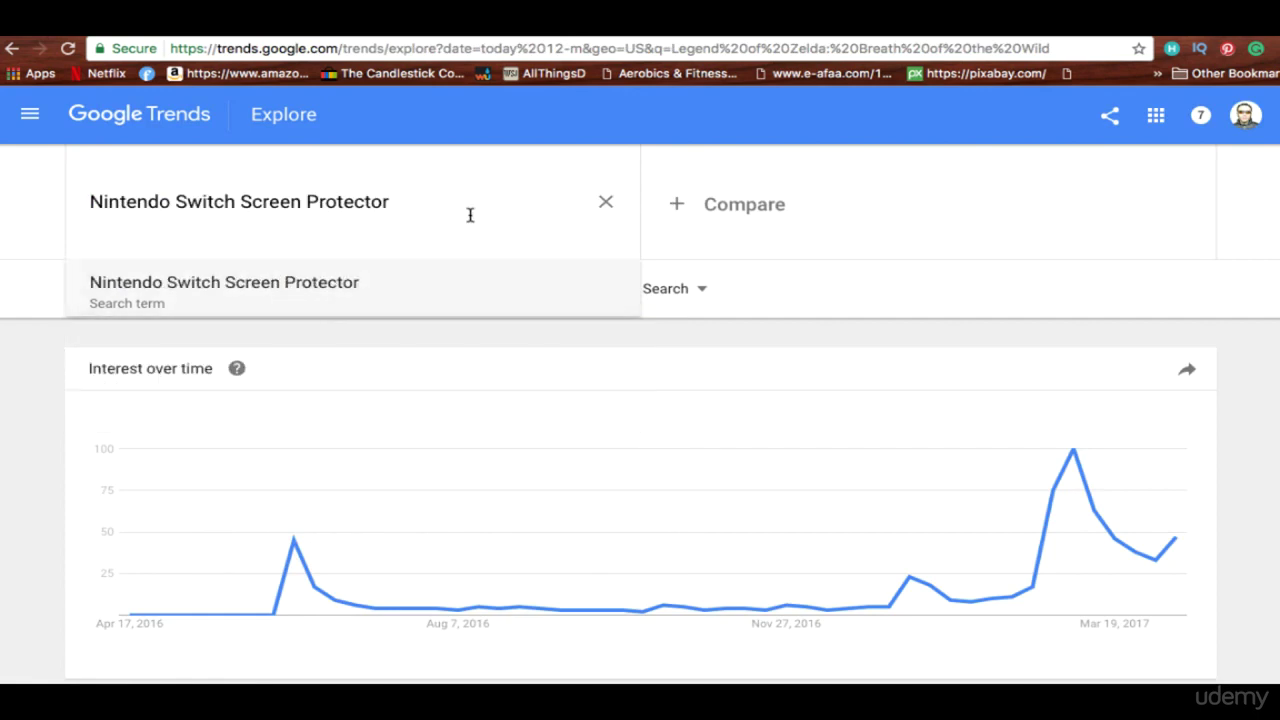
key(Return)
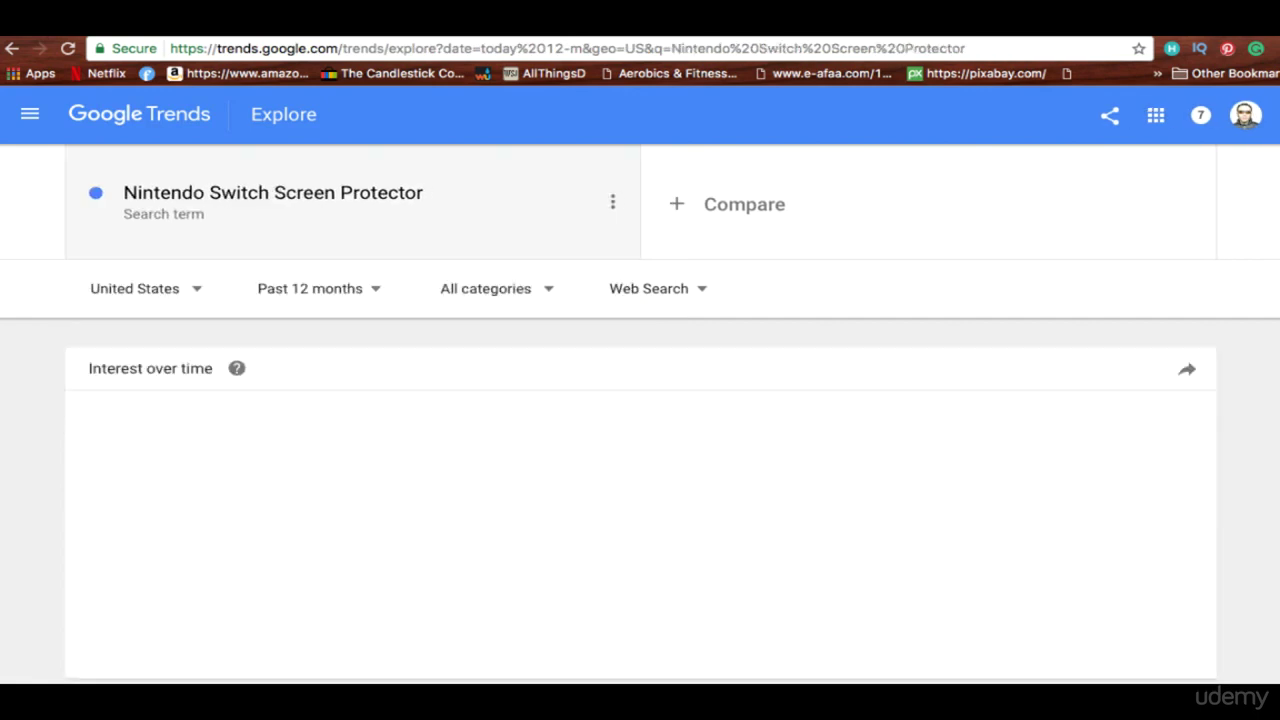
mouse_move(1074, 452)
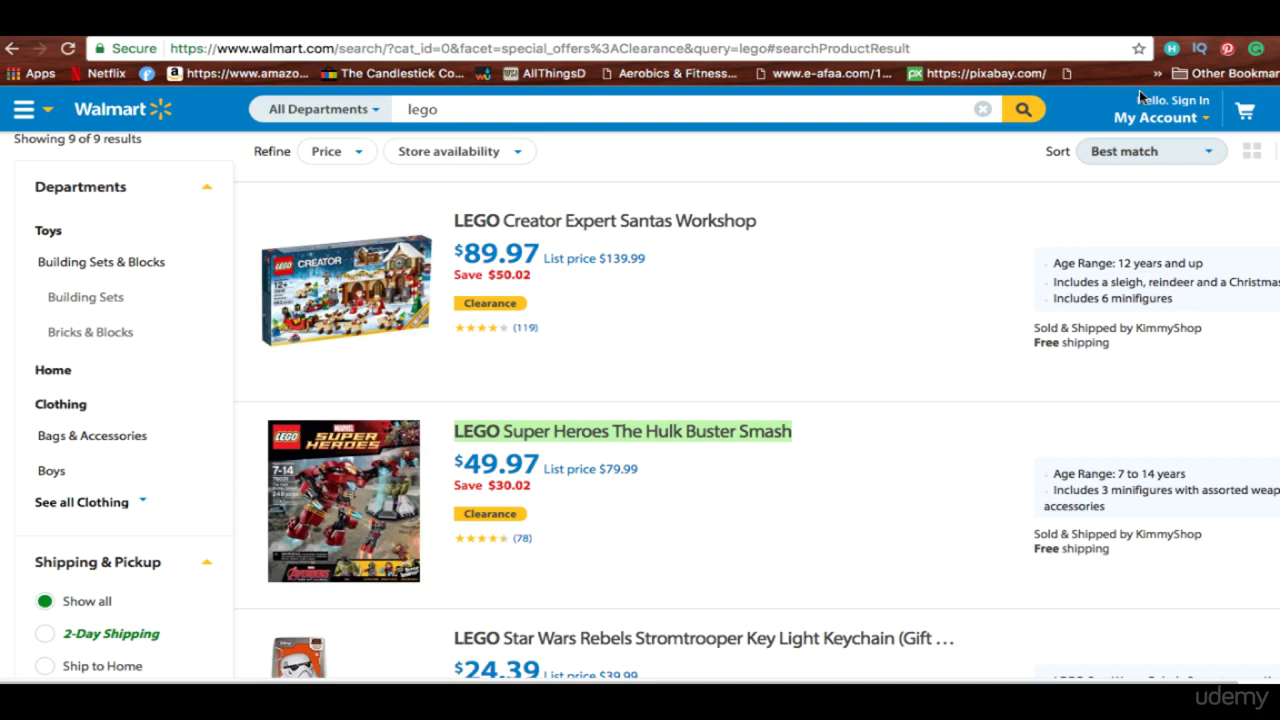
Go to Walmart's home page and show Toys & Video Games under All Departments
click(112, 113)
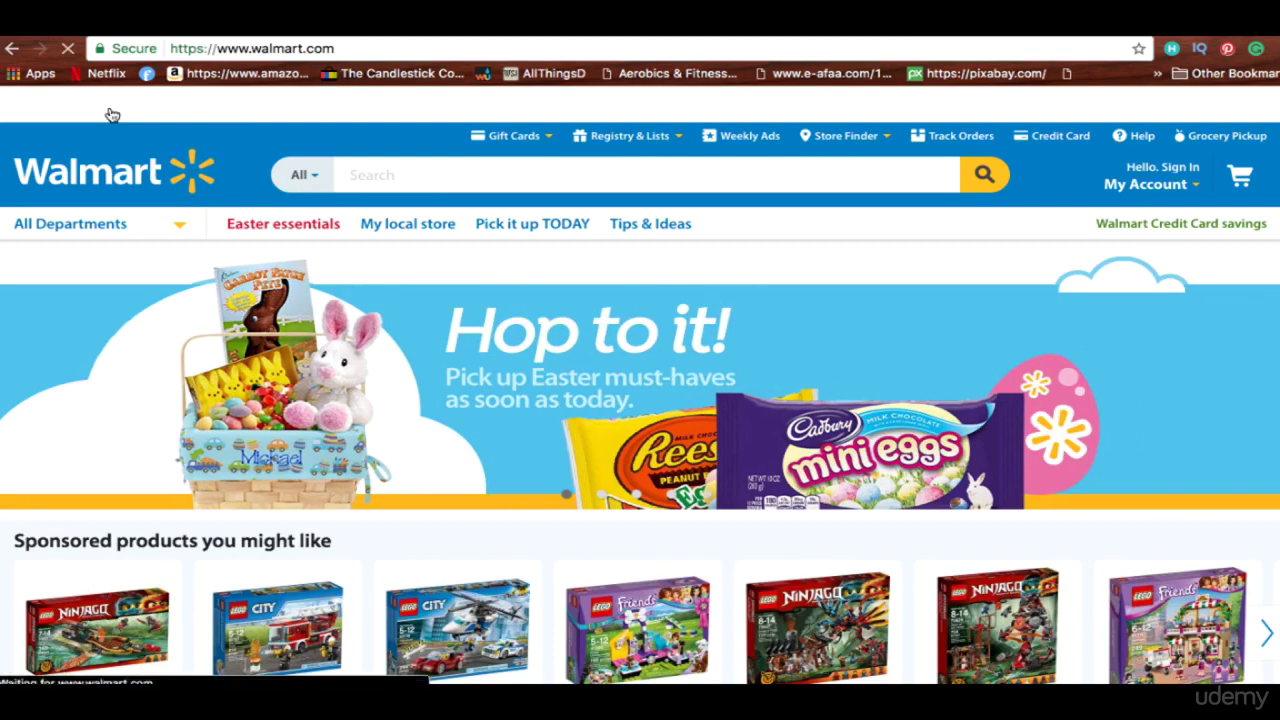
mouse_move(118, 281)
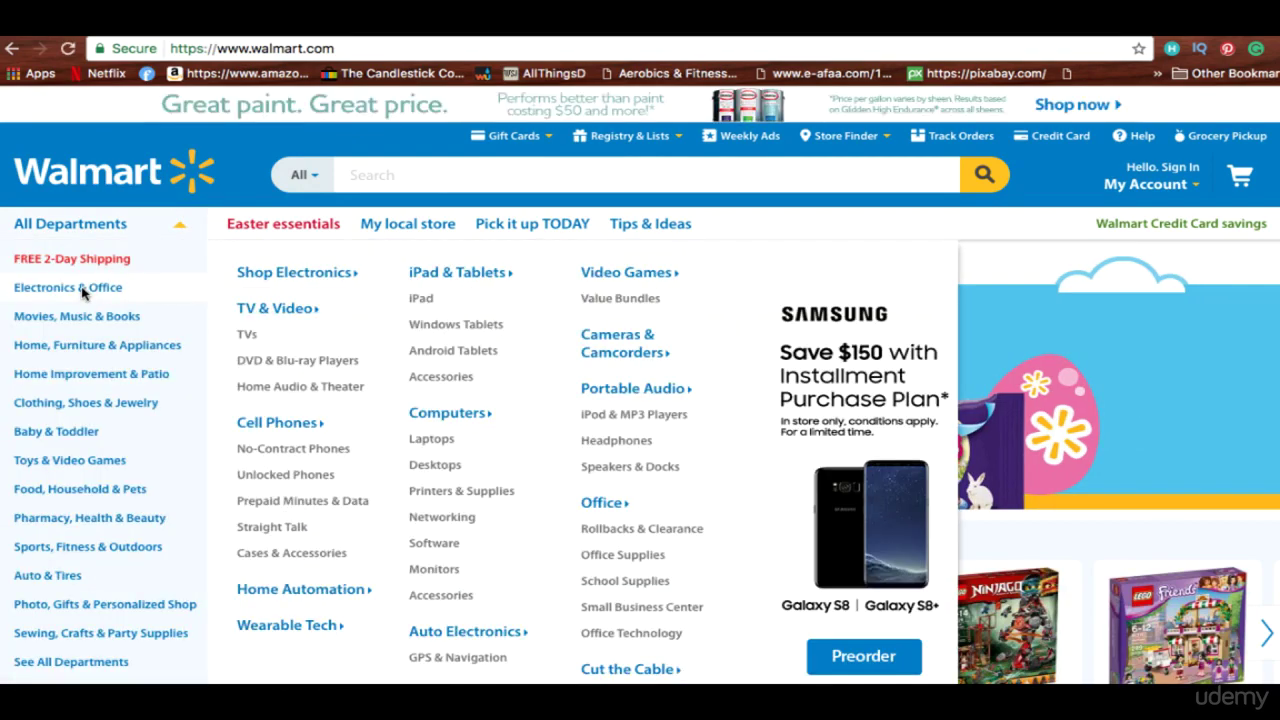
mouse_move(106, 462)
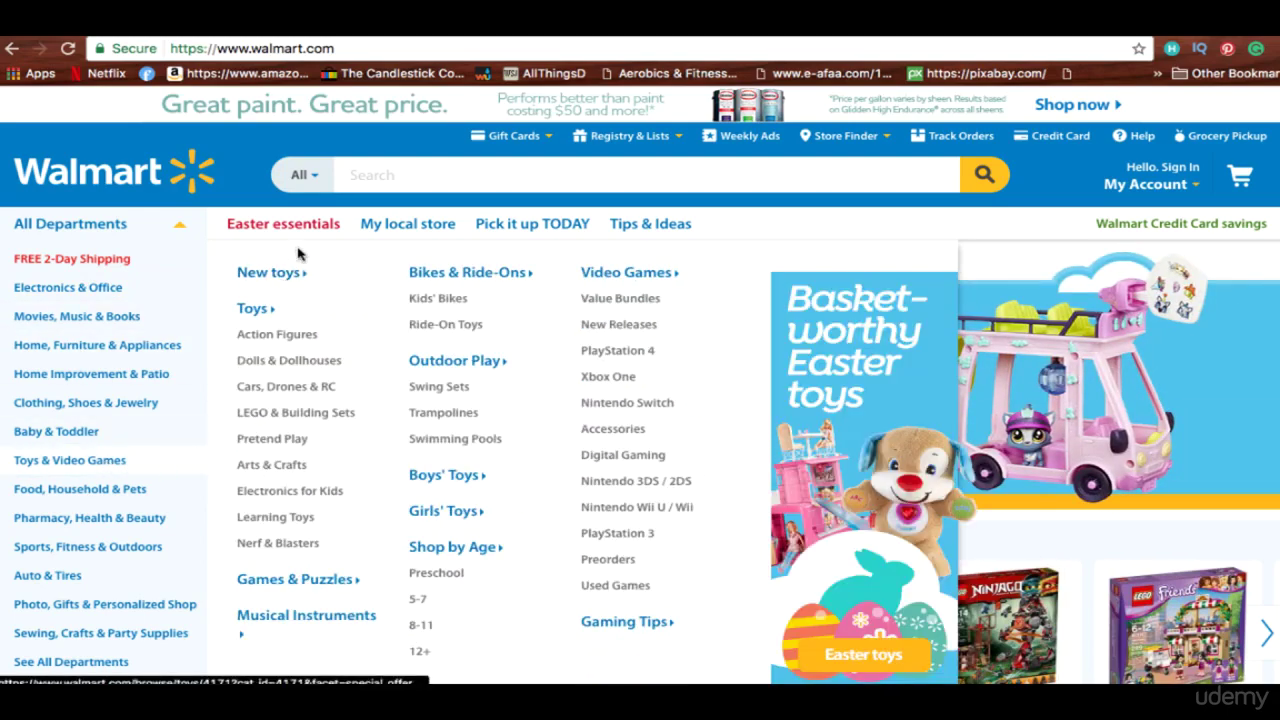
mouse_move(70, 224)
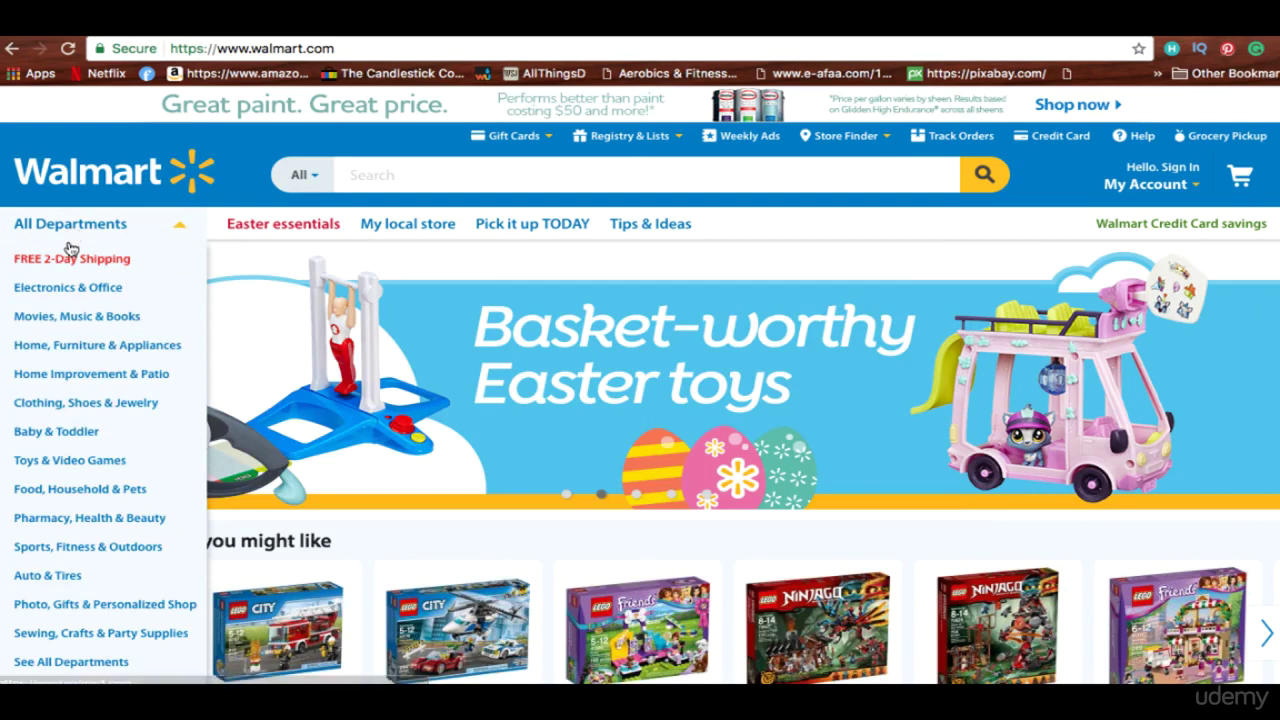
mouse_move(82, 420)
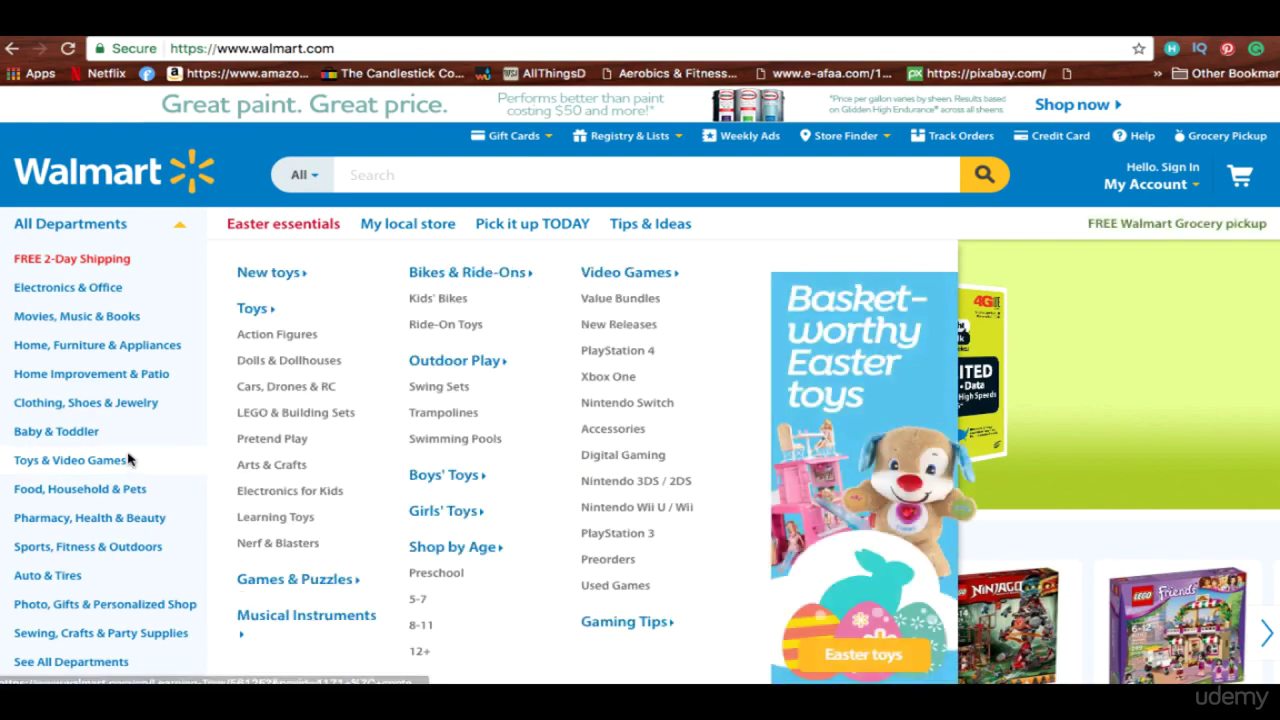
Open Walmart's Video Games page and browse its platform tiles, accessories and franchises like Madden and Minecraft
click(640, 279)
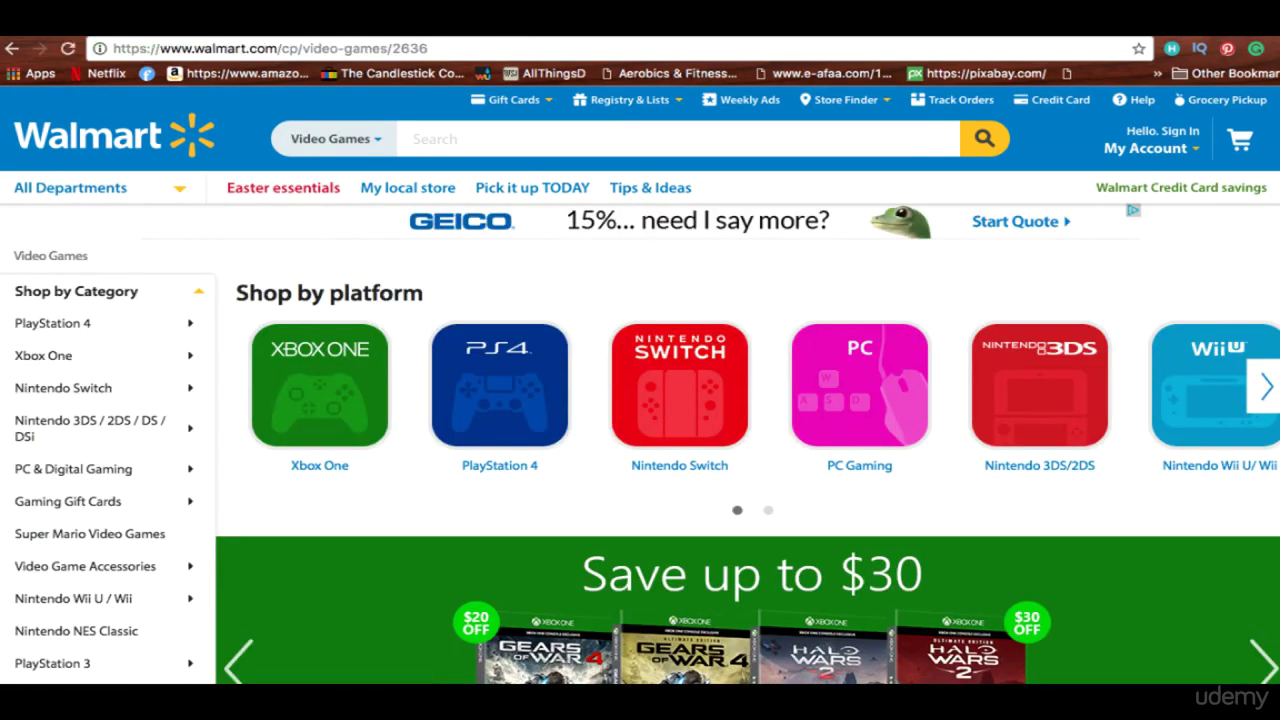
scroll(640, 400, down, 4)
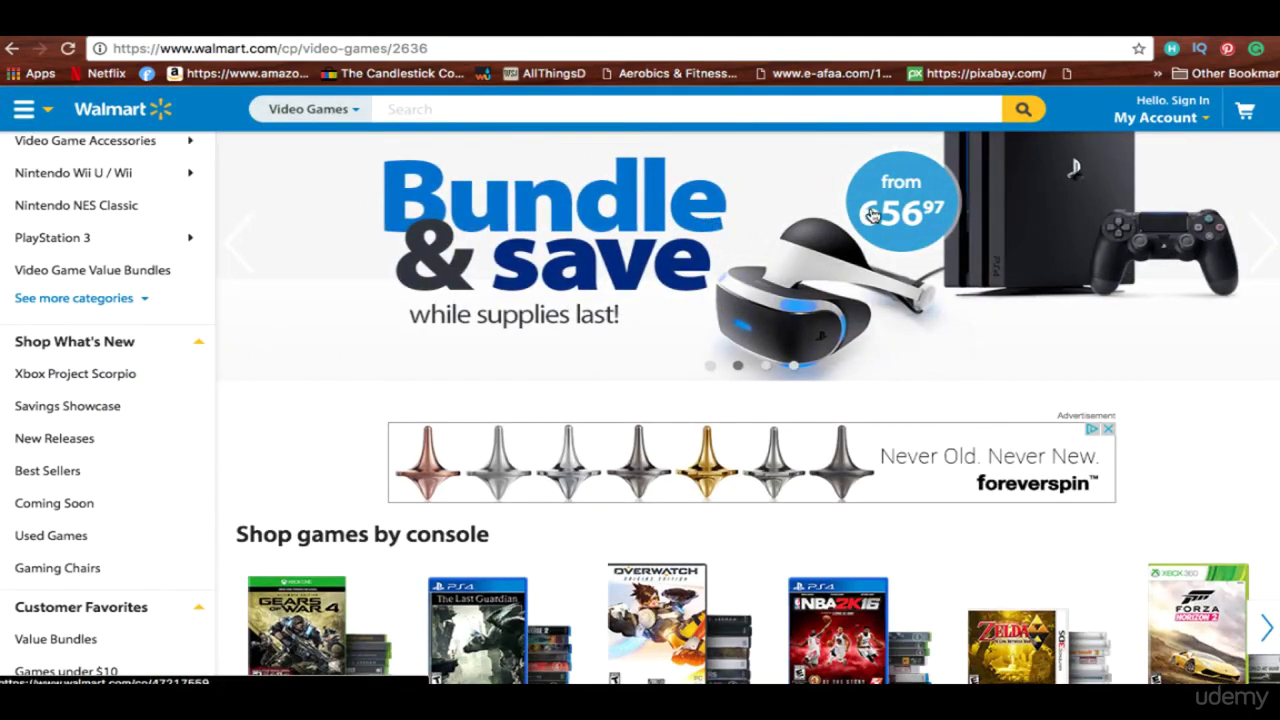
scroll(1073, 167, down, 4)
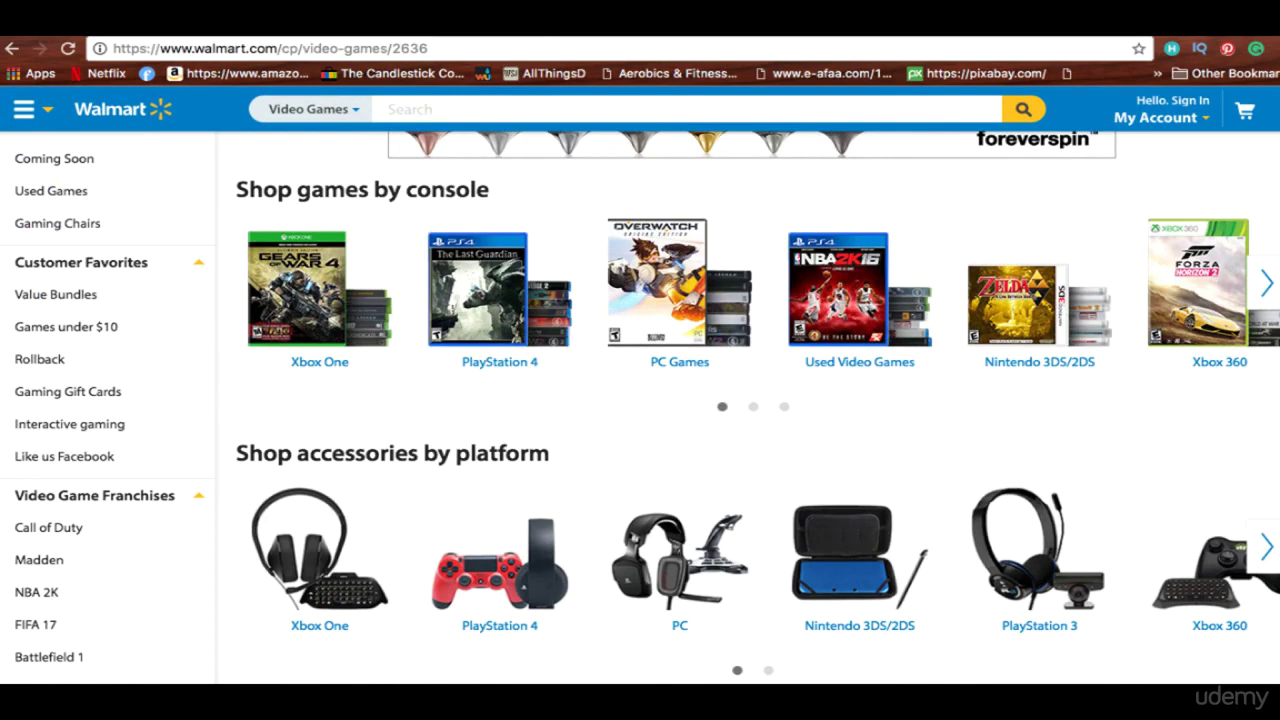
scroll(640, 400, down, 3)
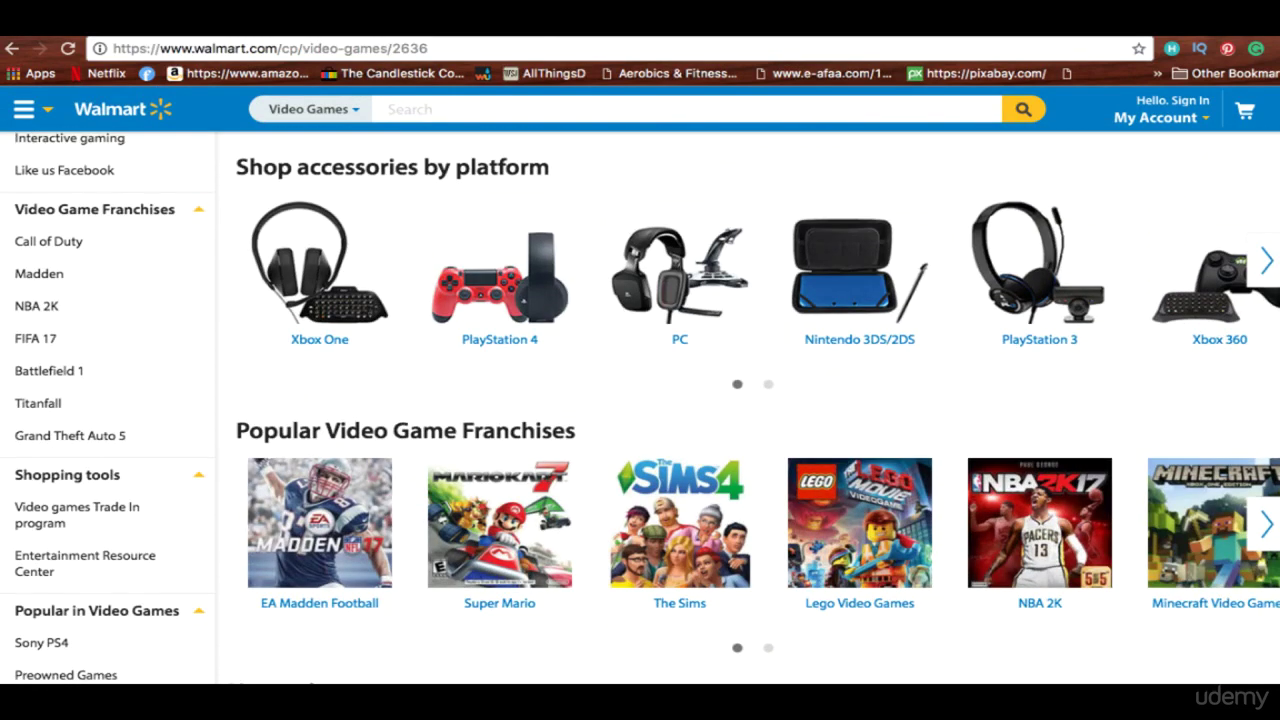